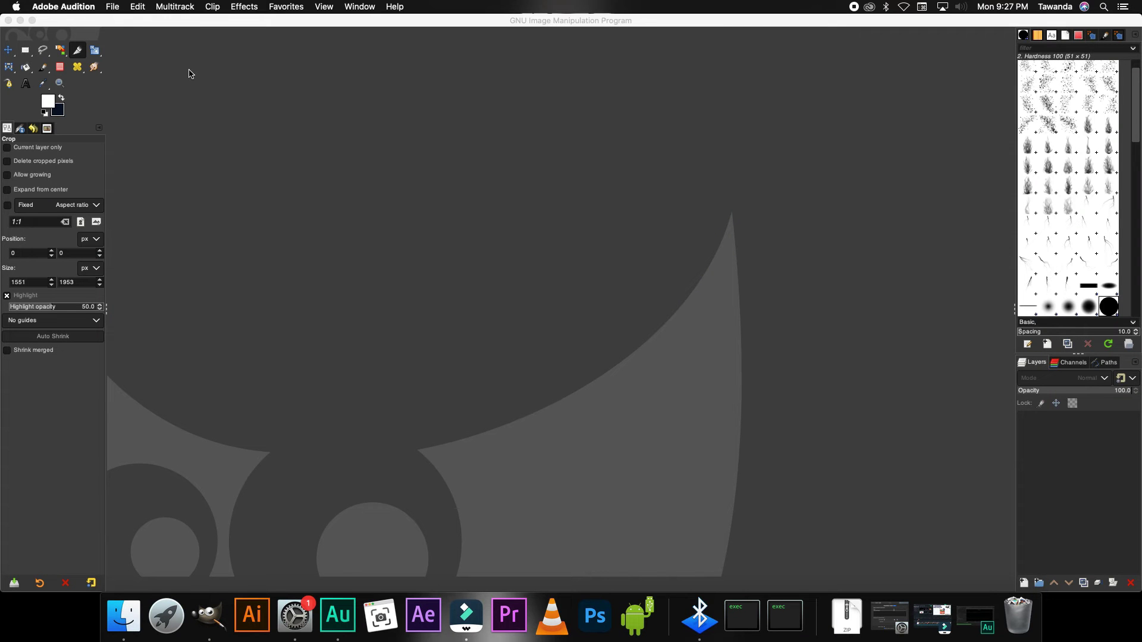
Create a new 1000 × 1000 px image with Fill with set to Transparency
{"action": "left_click", "coordinate": [190, 70]}
{"action": "left_click", "coordinate": [95, 7]}
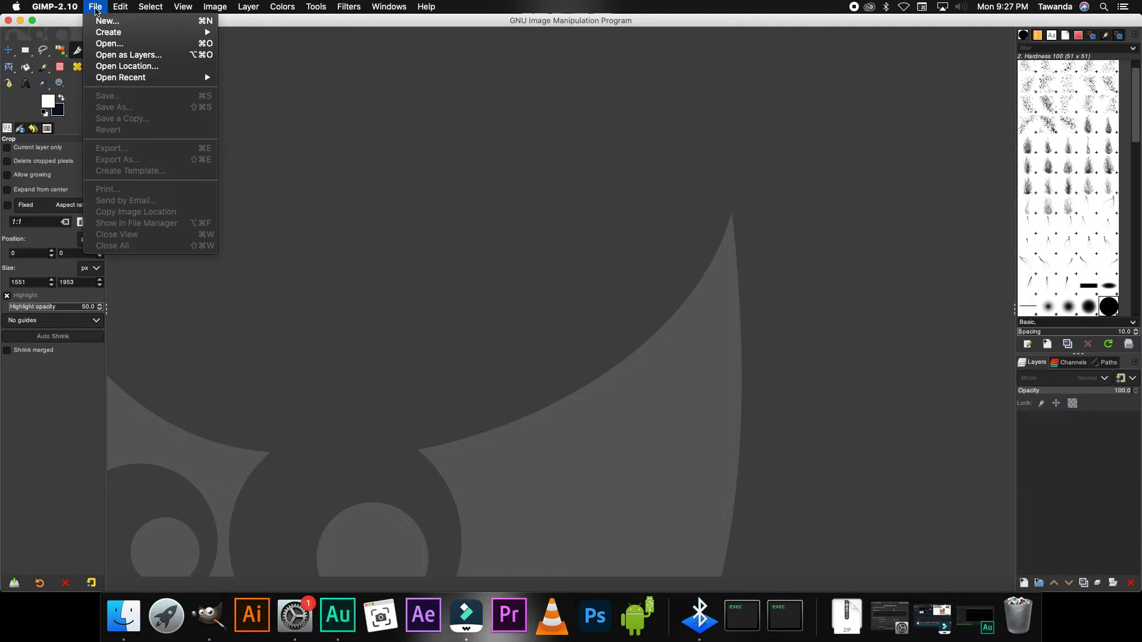
{"action": "left_click", "coordinate": [128, 27]}
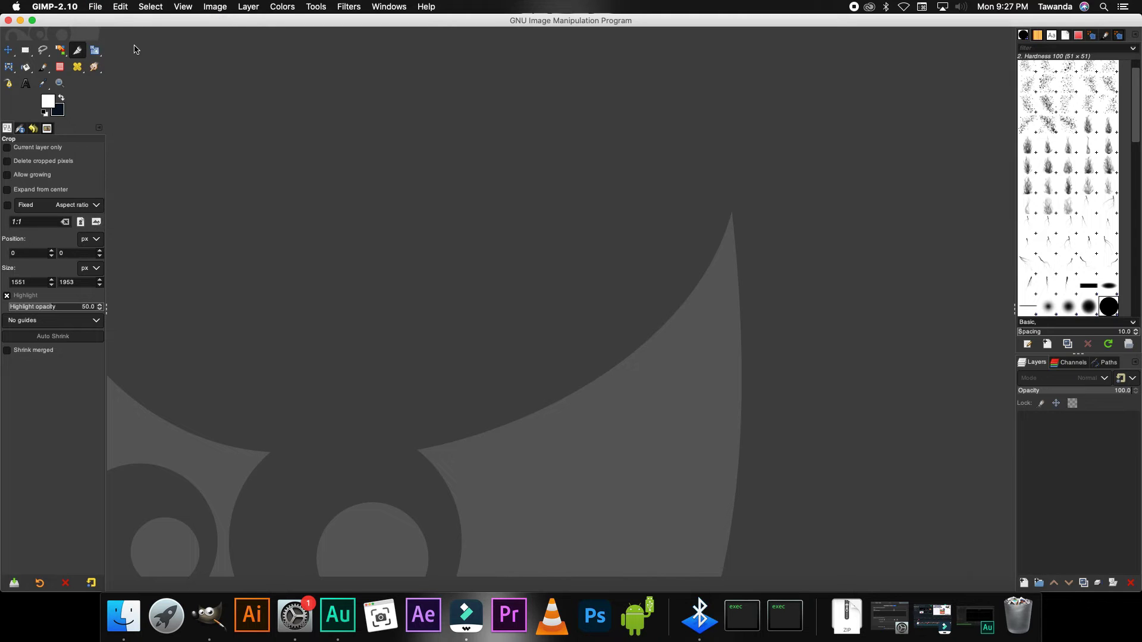
{"action": "left_click_drag", "start_coordinate": [67, 71], "coordinate": [22, 69]}
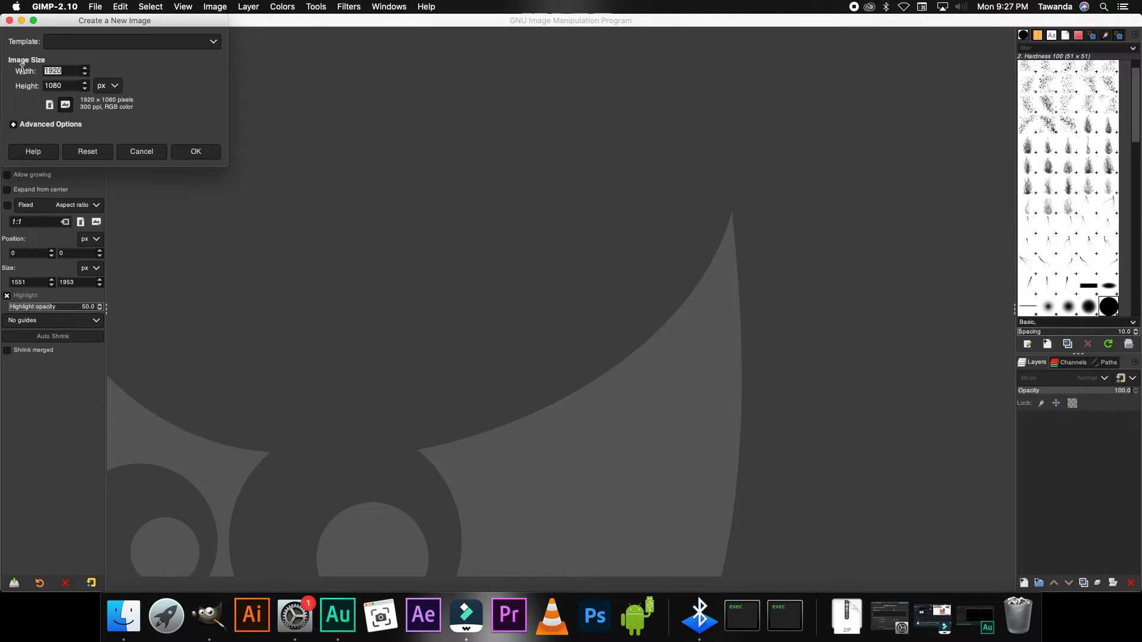
{"action": "type", "text": "1"}
{"action": "key", "text": "Tab"}
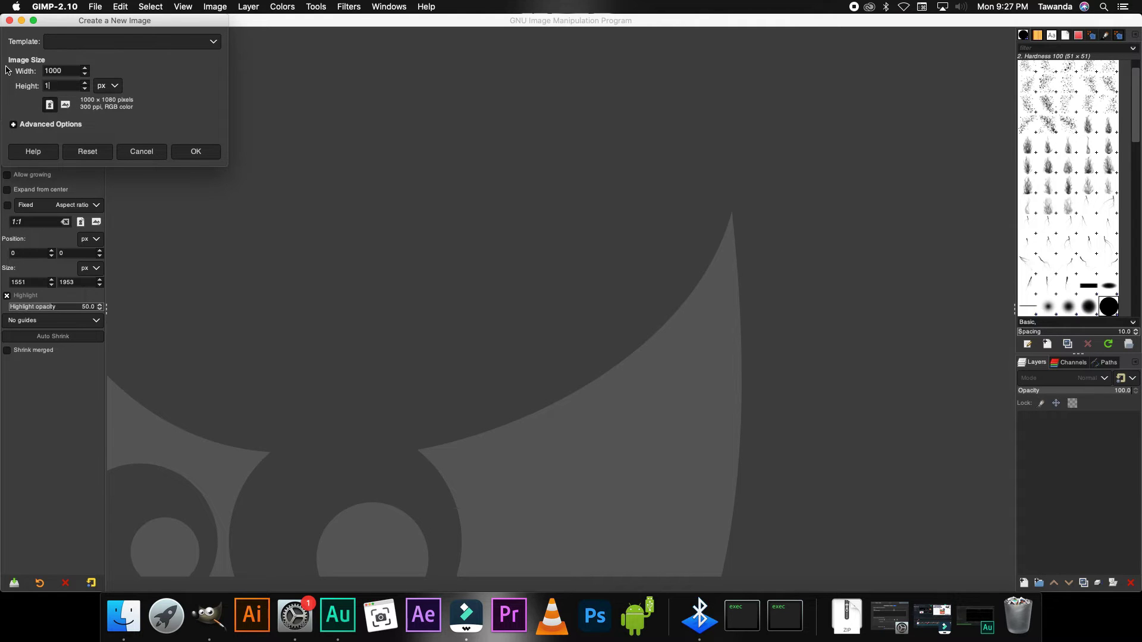
{"action": "type", "text": "1000"}
{"action": "left_click", "coordinate": [33, 124]}
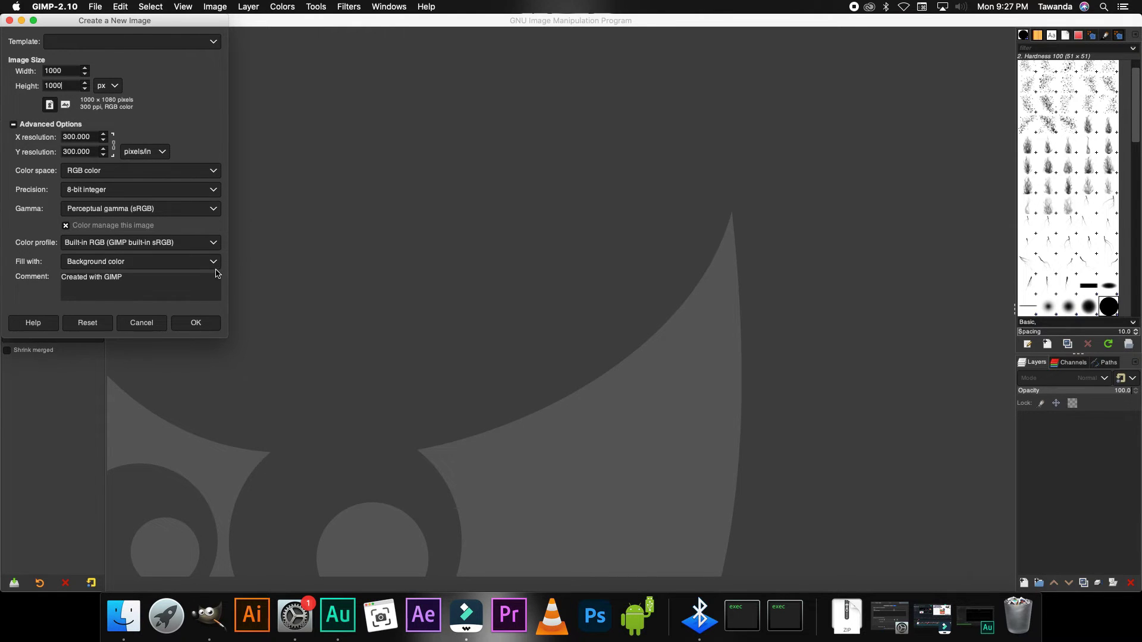
{"action": "left_click", "coordinate": [214, 266]}
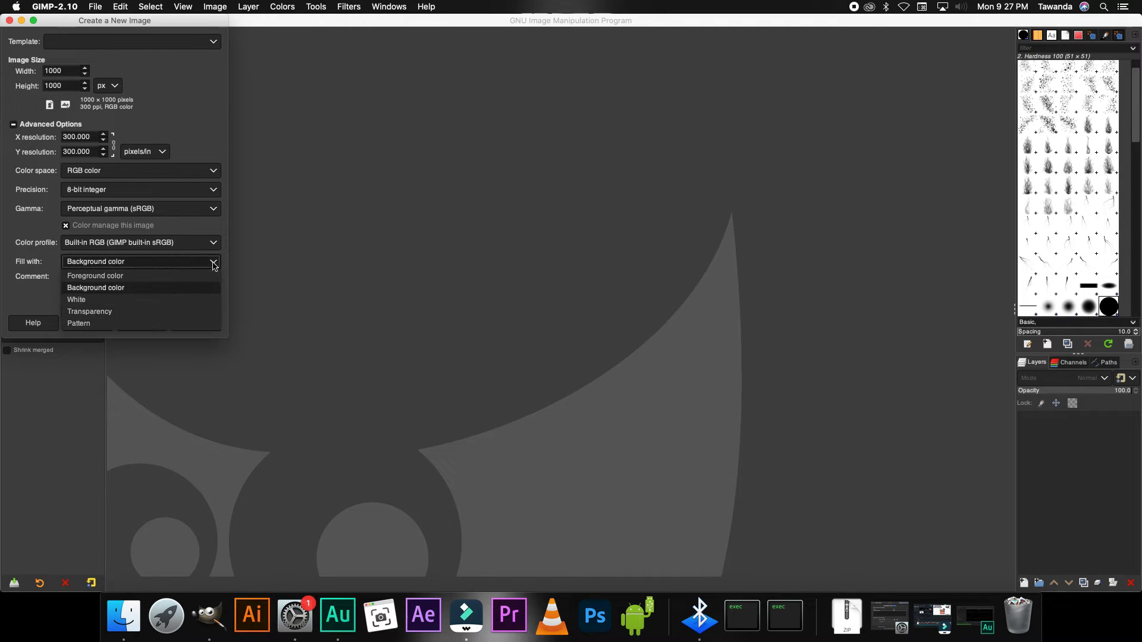
{"action": "left_click", "coordinate": [143, 313]}
{"action": "left_click", "coordinate": [197, 323]}
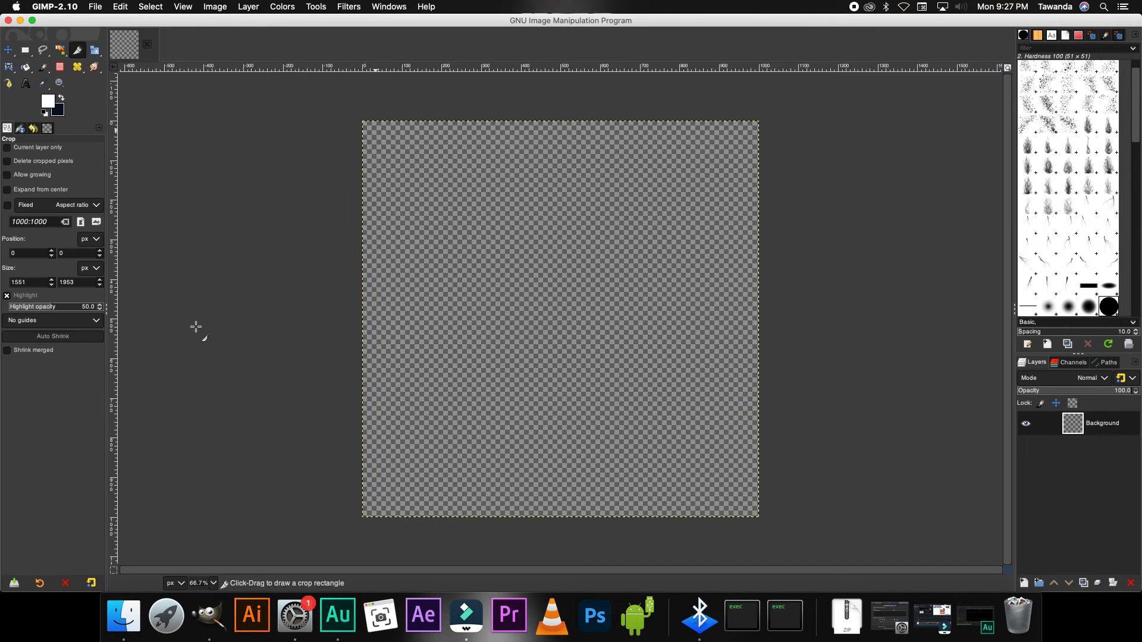
Drag 20220620_121937.jpg from the desktop onto the canvas as a new layer
{"action": "double_click", "coordinate": [562, 20]}
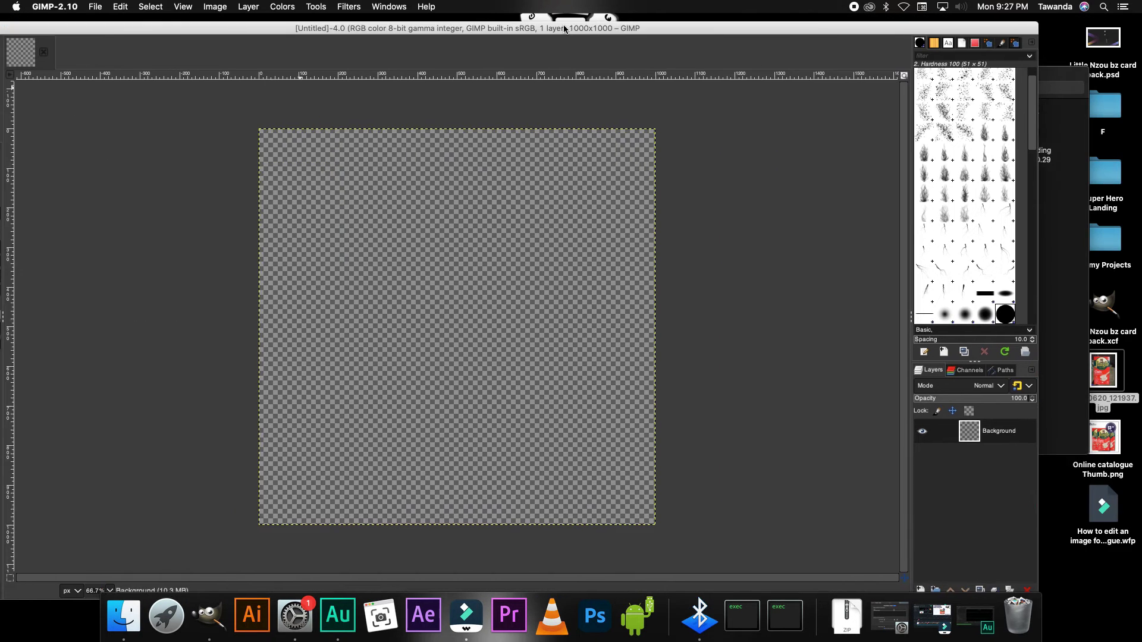
{"action": "left_click_drag", "start_coordinate": [1103, 376], "coordinate": [456, 319]}
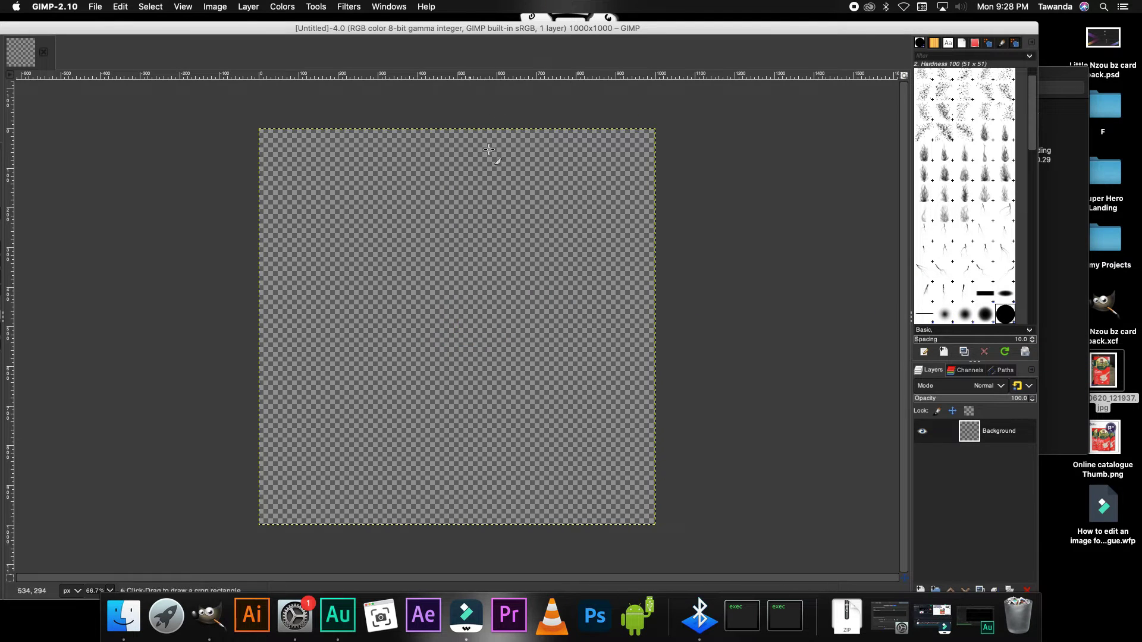
{"action": "double_click", "coordinate": [481, 29]}
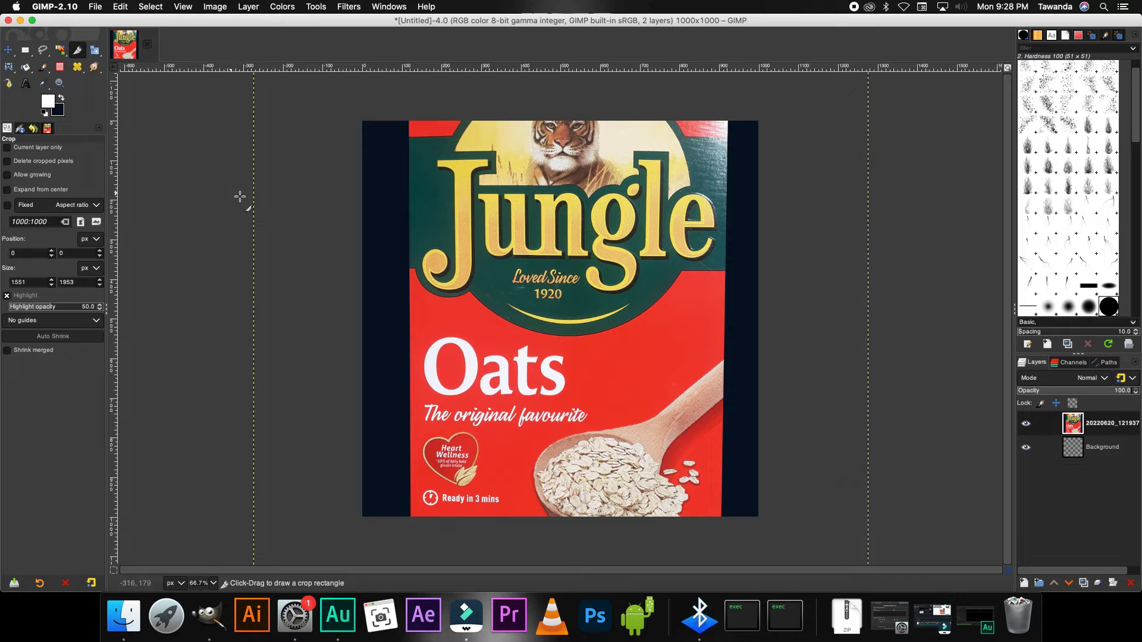
Scale the oats photo layer down to about 642 × 809 px and move it toward the centre
{"action": "left_click", "coordinate": [95, 50]}
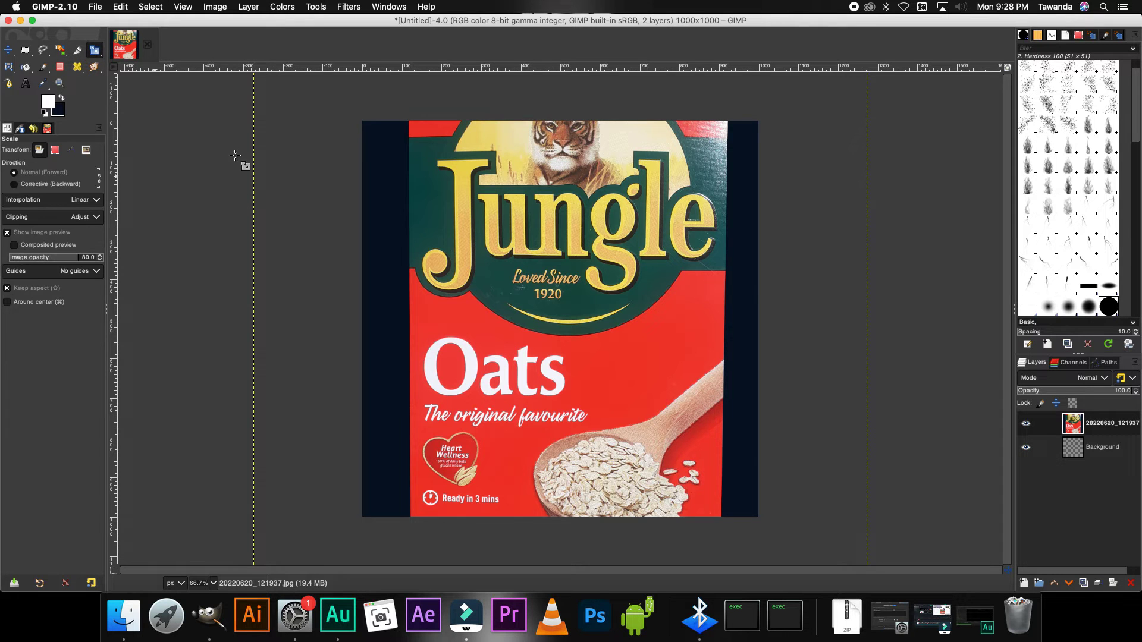
{"action": "left_click", "coordinate": [619, 393]}
{"action": "left_click_drag", "start_coordinate": [802, 530], "coordinate": [682, 347]}
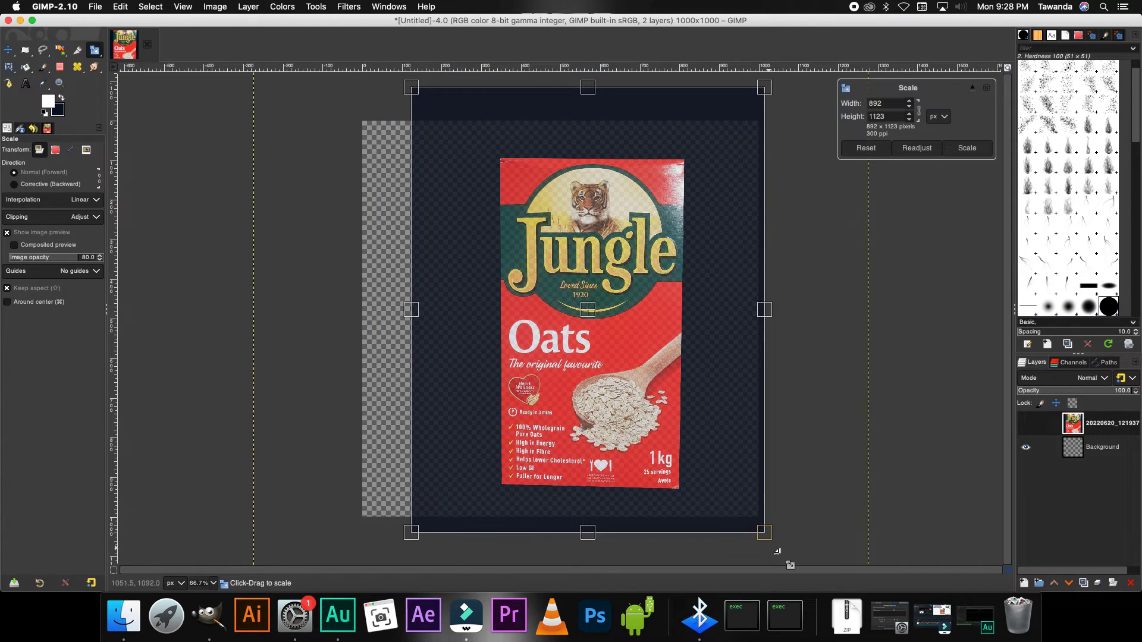
{"action": "left_click_drag", "start_coordinate": [777, 552], "coordinate": [655, 382]}
{"action": "left_click_drag", "start_coordinate": [548, 266], "coordinate": [578, 327]}
{"action": "left_click", "coordinate": [966, 149]}
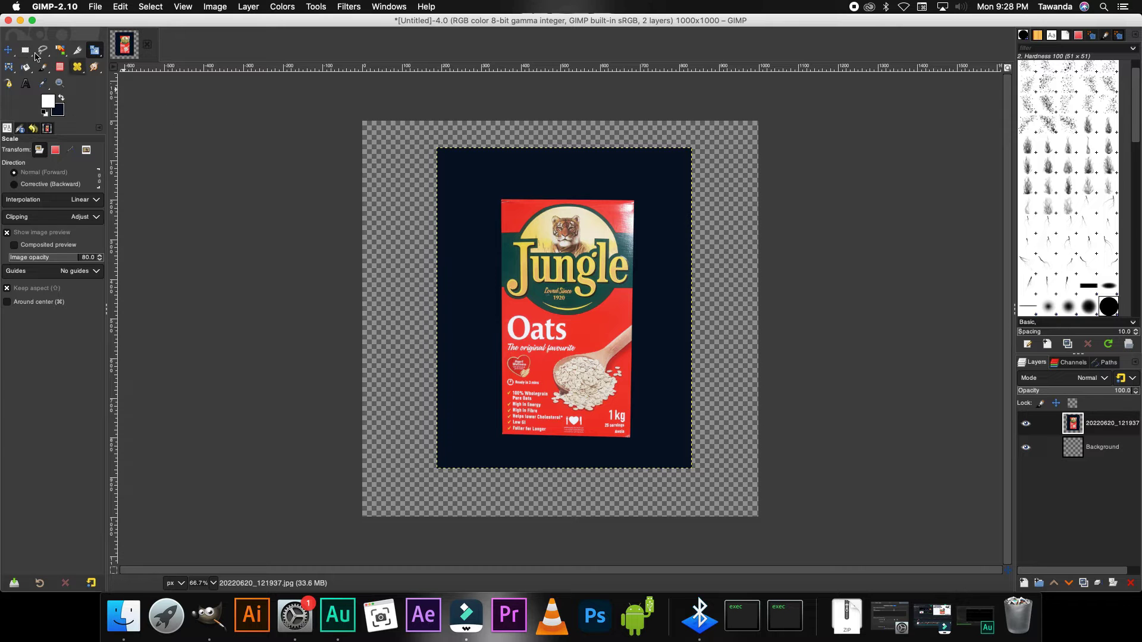
Select the navy background by colour and delete it, leaving transparency
{"action": "left_click", "coordinate": [61, 50]}
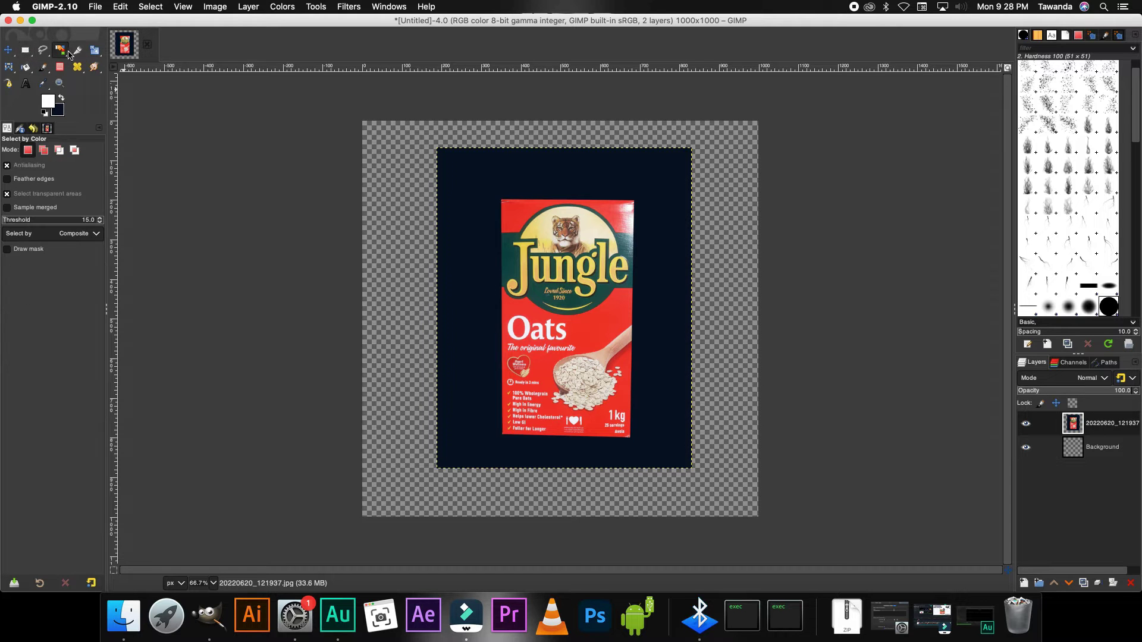
{"action": "left_click", "coordinate": [571, 178]}
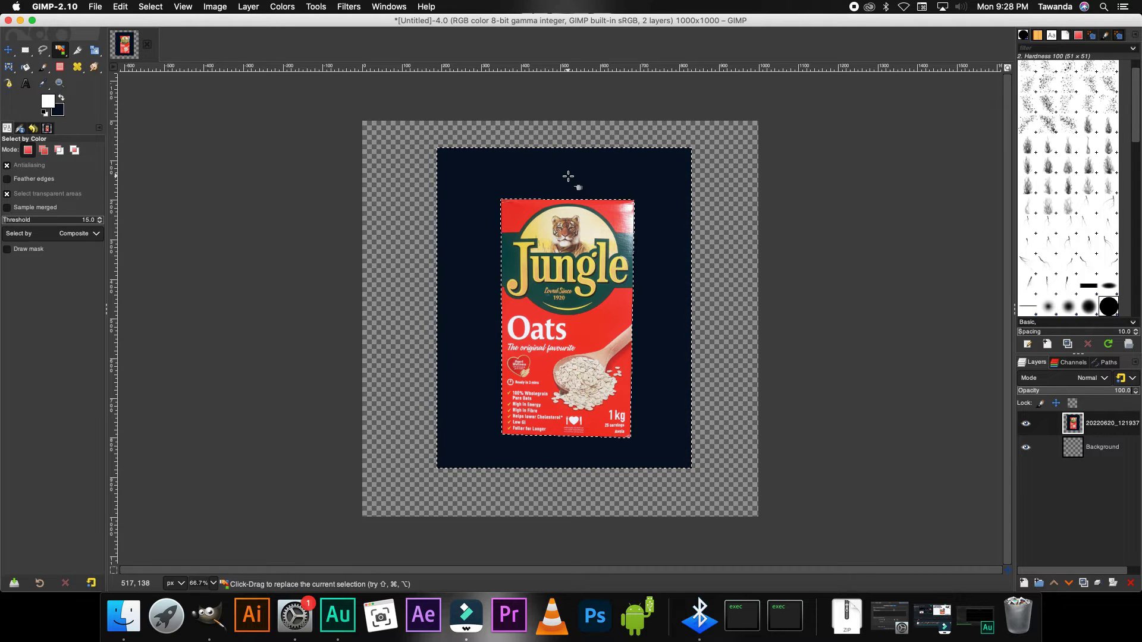
{"action": "key", "text": "Delete"}
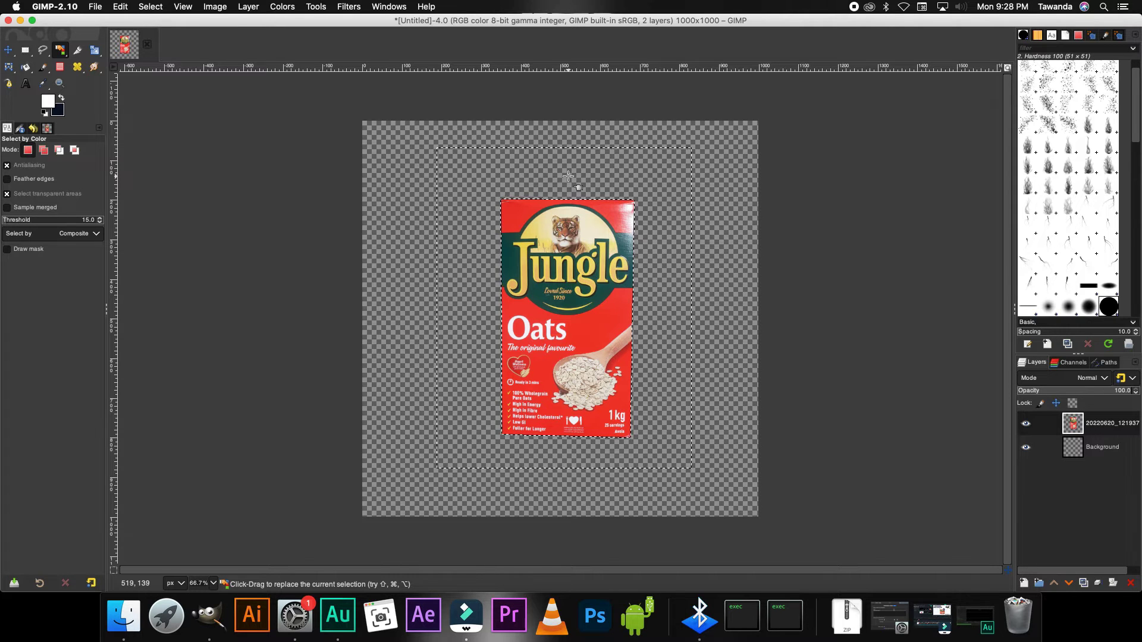
Clear the selection and turn off Show Layer Boundary
{"action": "right_click", "coordinate": [561, 243]}
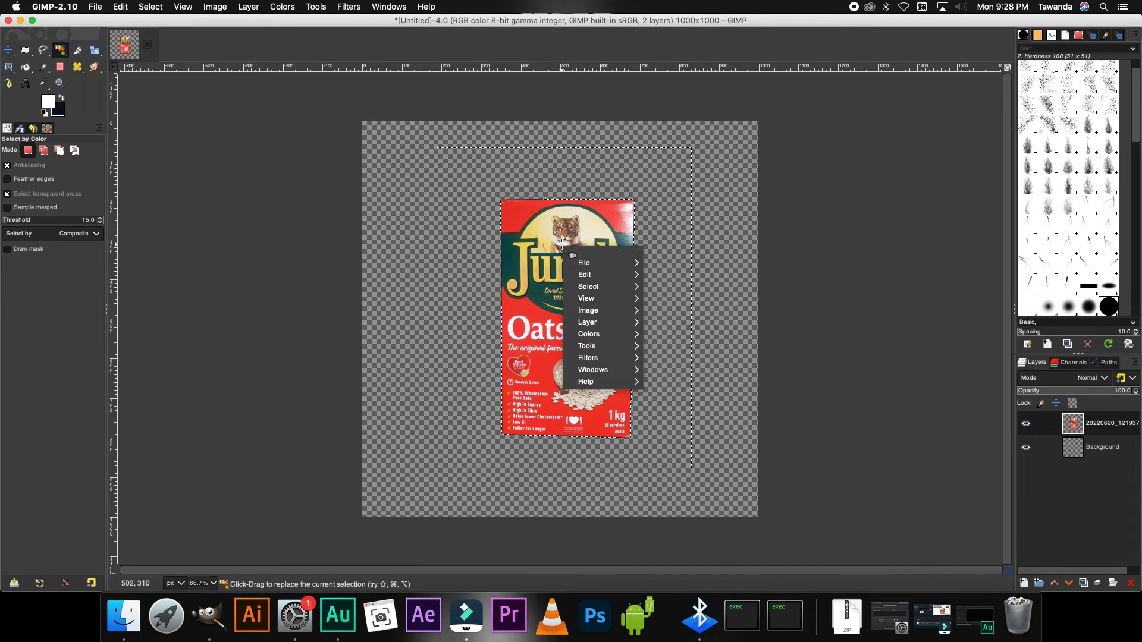
{"action": "mouse_move", "coordinate": [600, 286]}
{"action": "left_click", "coordinate": [687, 310]}
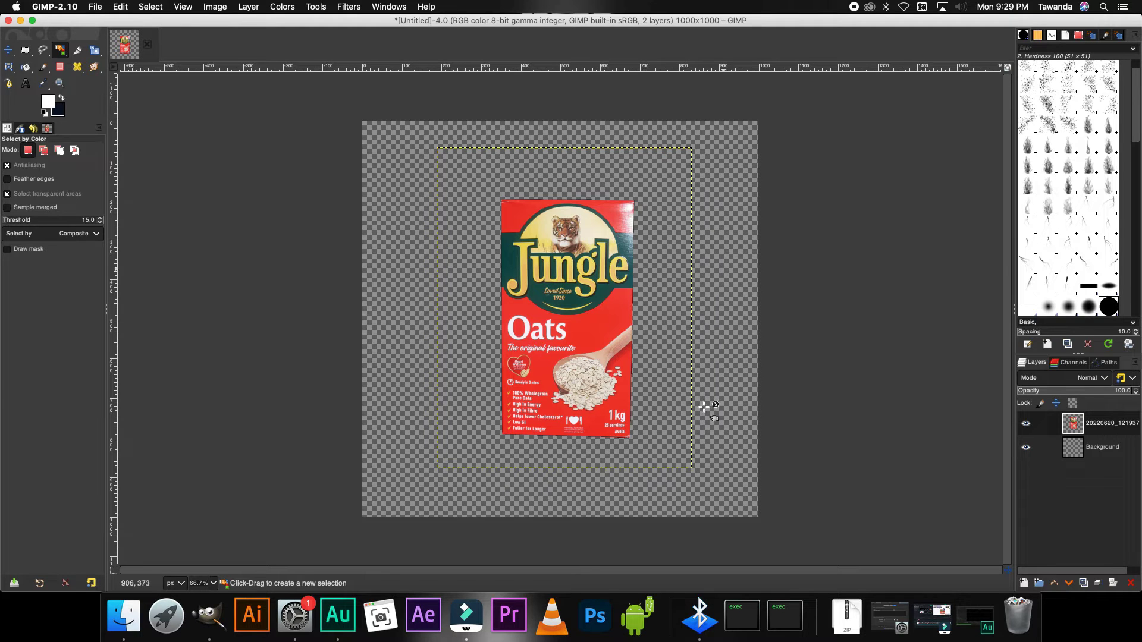
{"action": "left_click", "coordinate": [185, 7]}
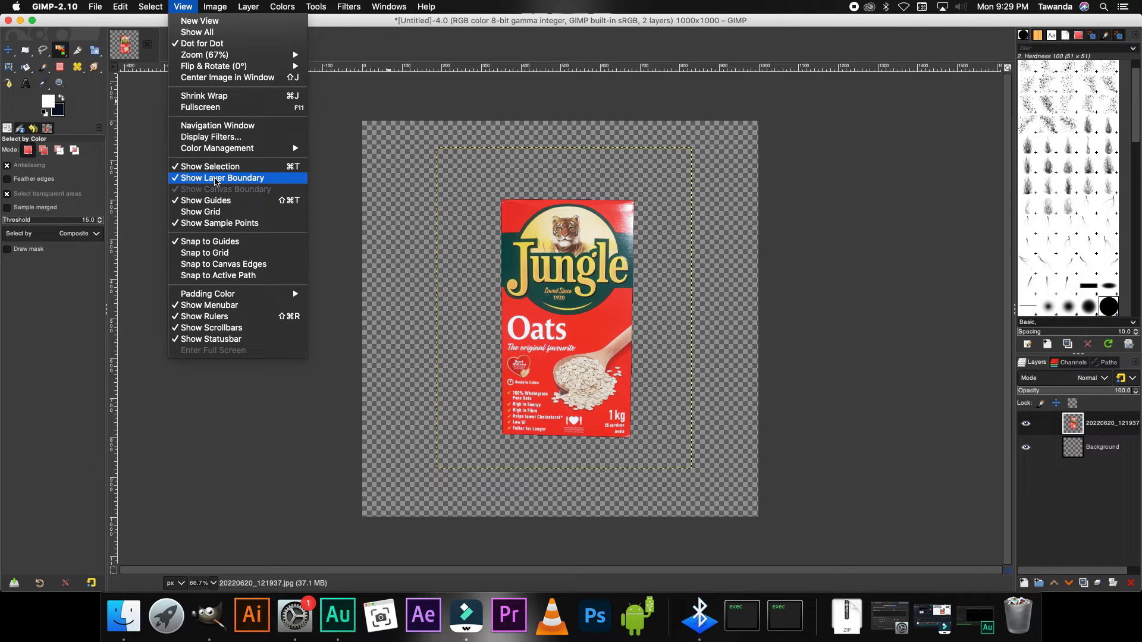
{"action": "left_click", "coordinate": [216, 179]}
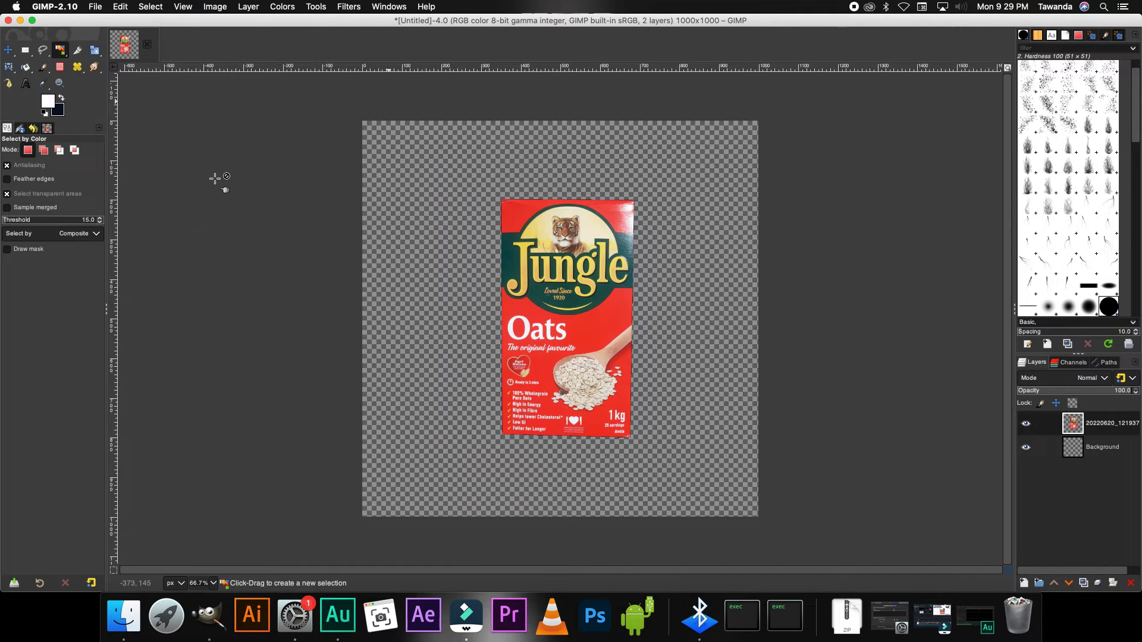
Add a new layer, bucket-fill it white, and place it beneath the oats photo
{"action": "left_click", "coordinate": [1024, 583]}
{"action": "left_click", "coordinate": [1109, 577]}
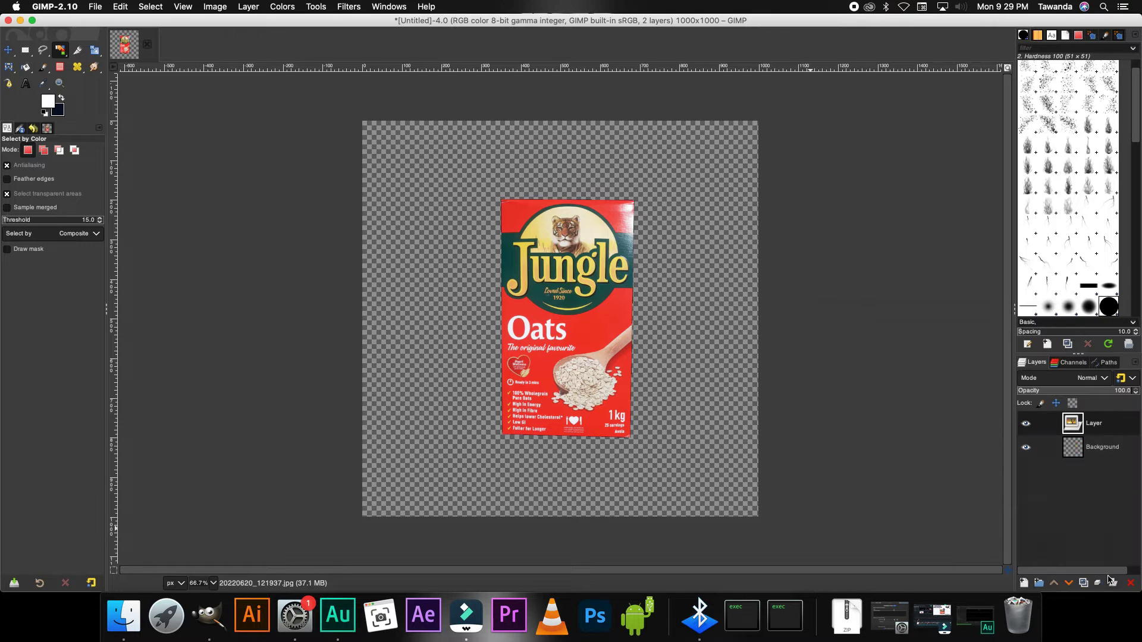
{"action": "left_click", "coordinate": [26, 68]}
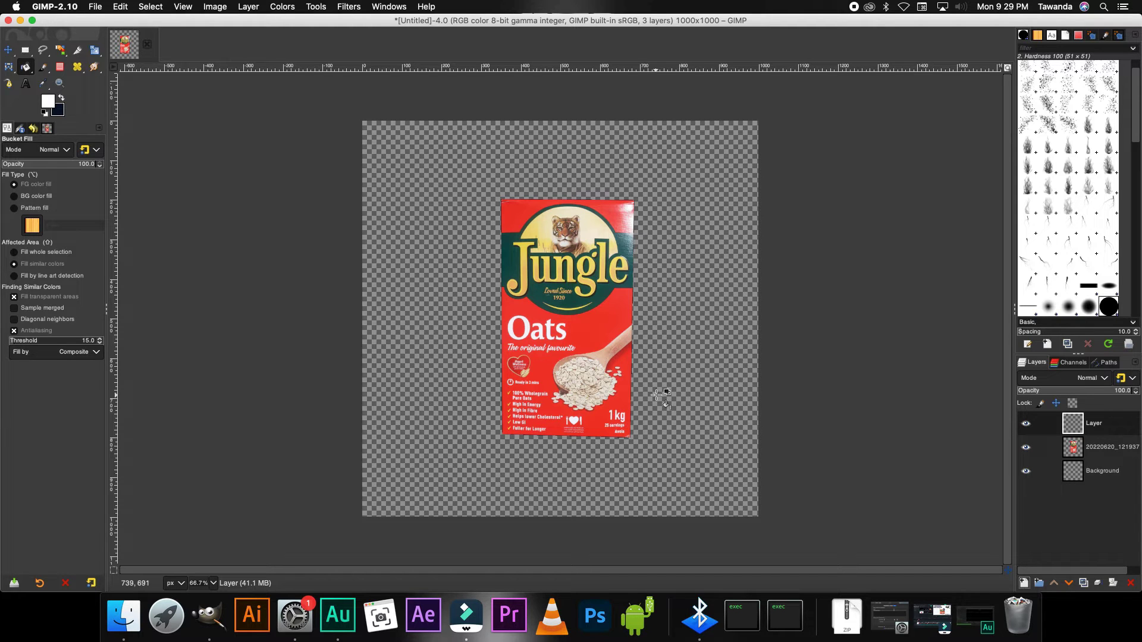
{"action": "left_click", "coordinate": [675, 378]}
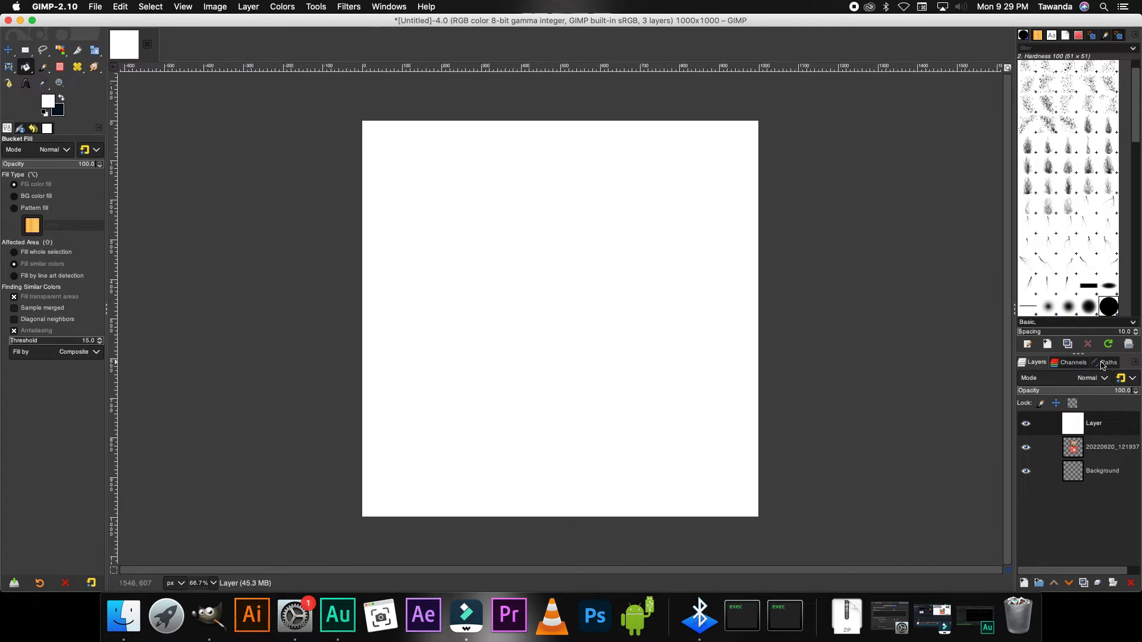
{"action": "left_click_drag", "start_coordinate": [1075, 425], "coordinate": [1076, 464]}
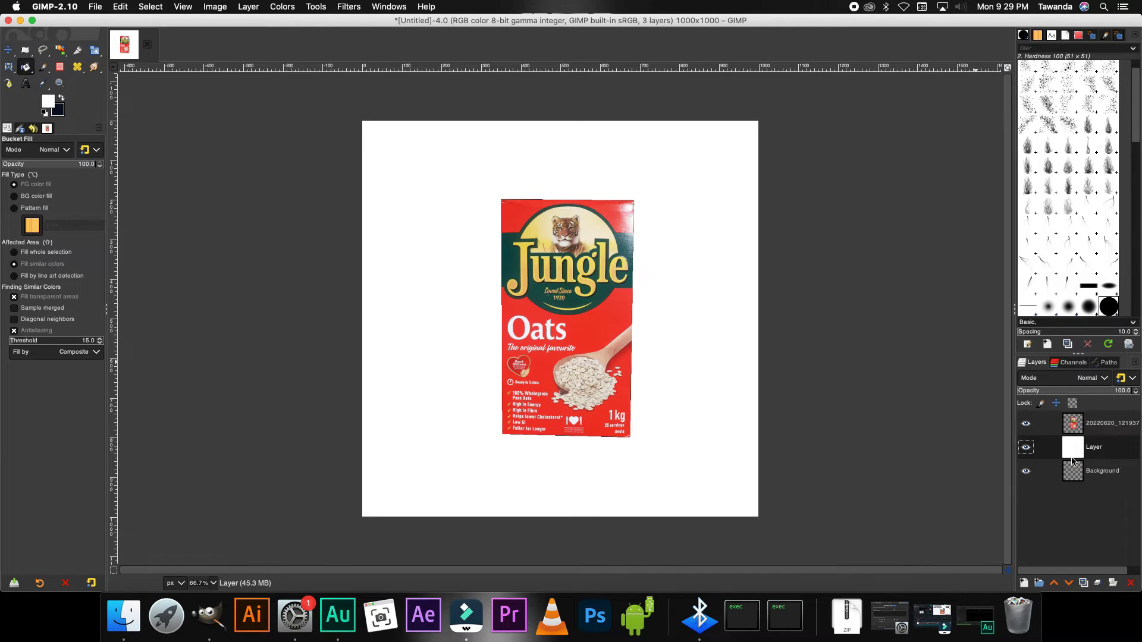
Move the oats box slightly lower on the canvas and reselect the photo layer
{"action": "left_click", "coordinate": [8, 50]}
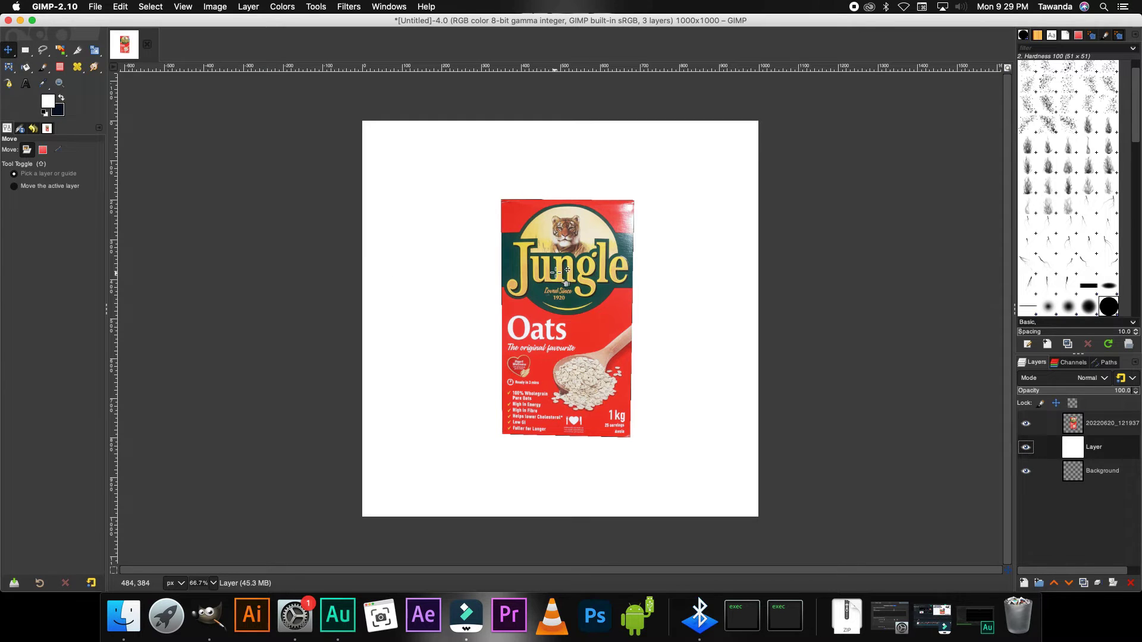
{"action": "left_click_drag", "start_coordinate": [557, 268], "coordinate": [558, 298]}
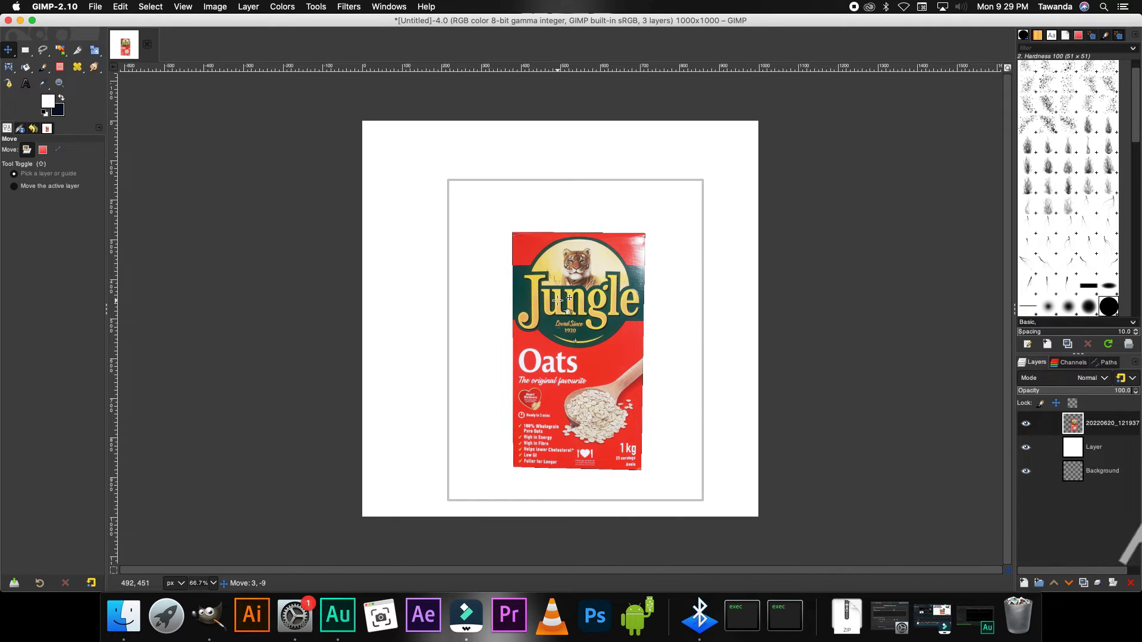
{"action": "left_click", "coordinate": [657, 301]}
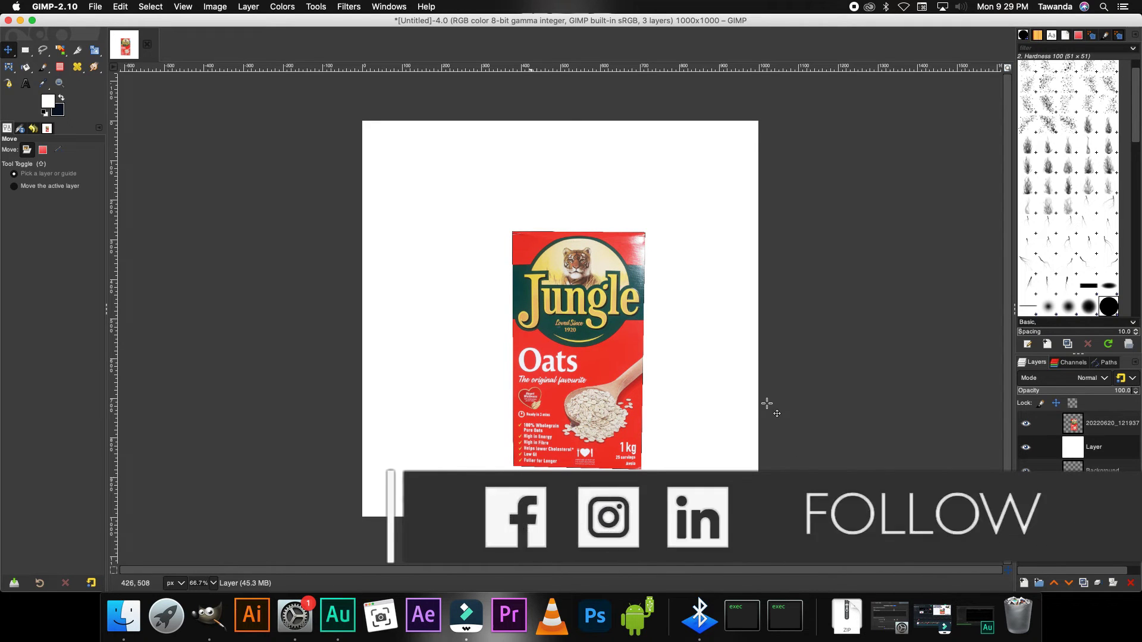
{"action": "left_click", "coordinate": [1071, 435]}
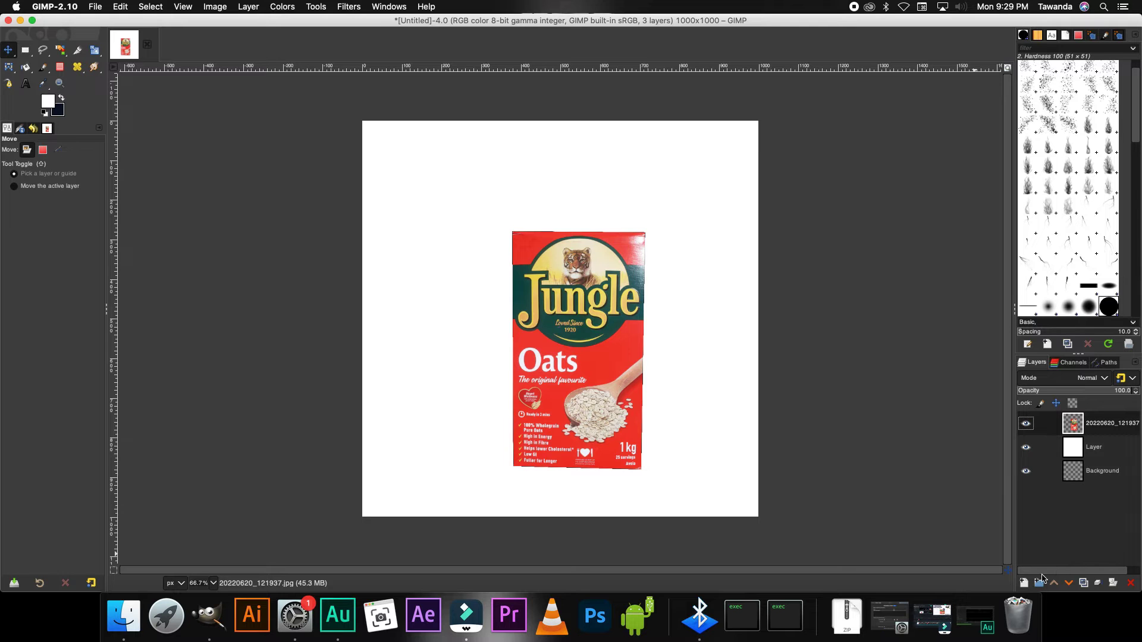
{"action": "left_click", "coordinate": [1024, 583]}
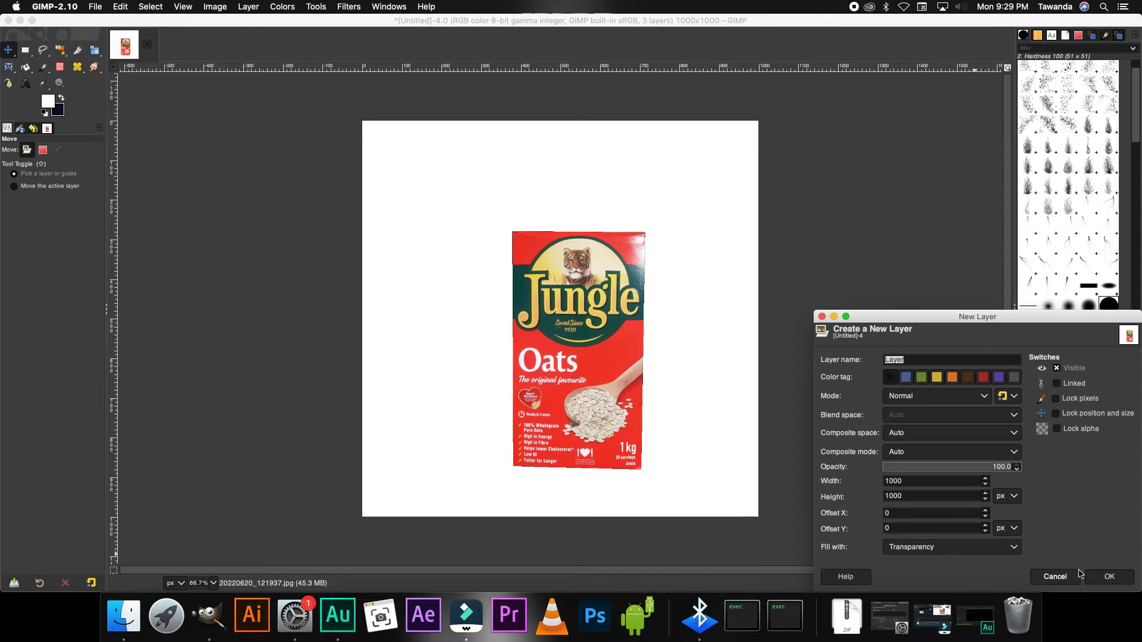
Add a transparent layer and set the foreground colour to navy 071058
{"action": "left_click", "coordinate": [1108, 577]}
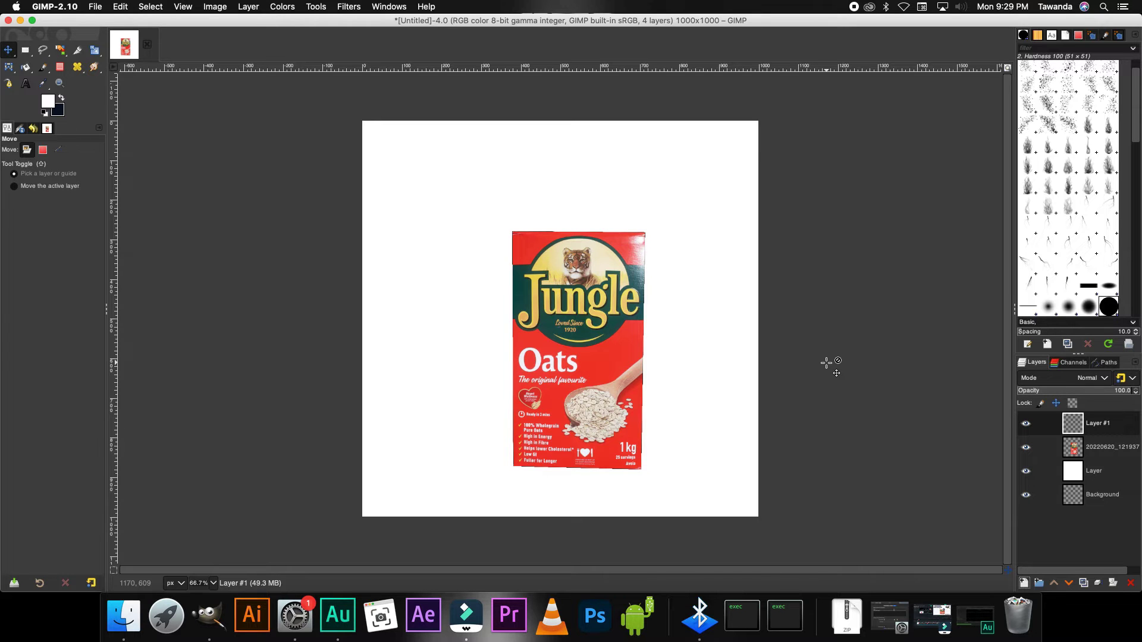
{"action": "left_click", "coordinate": [62, 98]}
{"action": "left_click", "coordinate": [49, 102]}
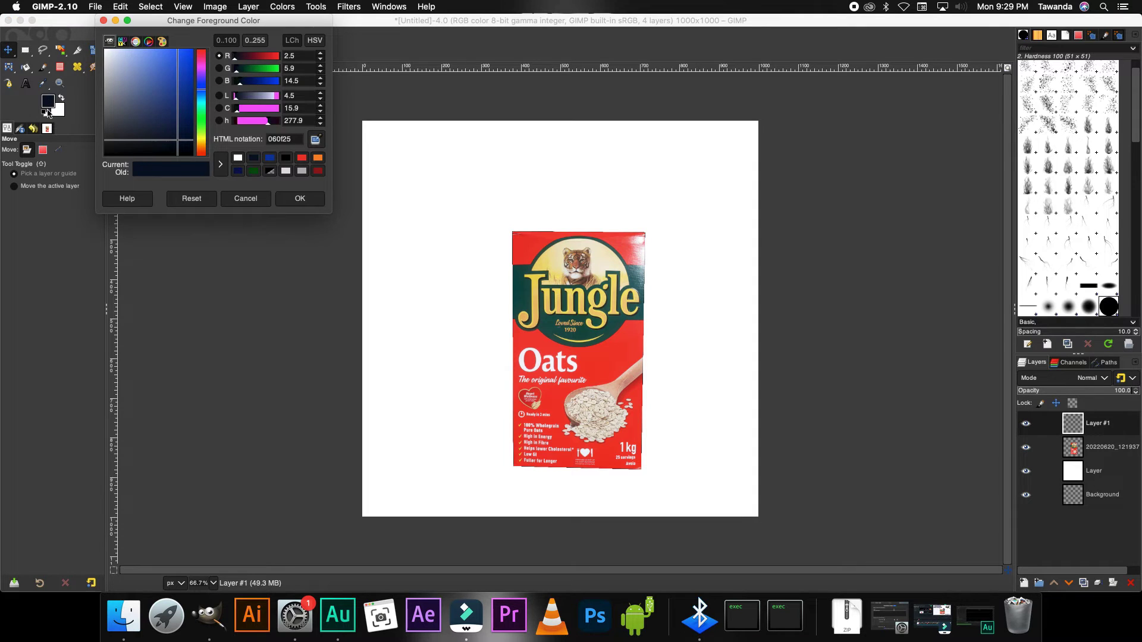
{"action": "left_click", "coordinate": [244, 172]}
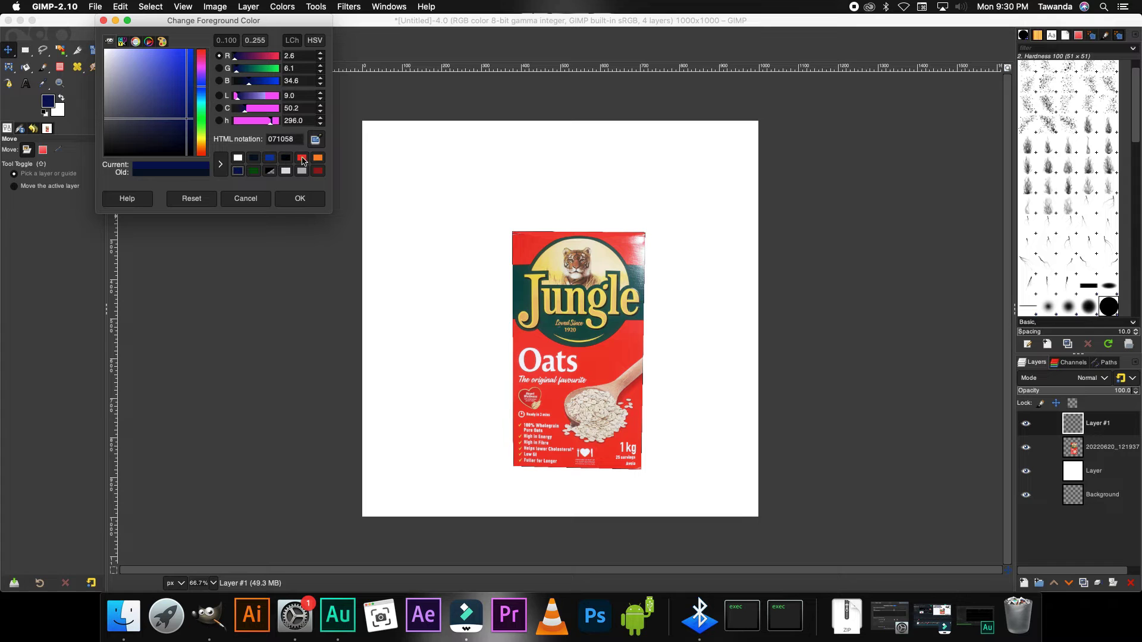
{"action": "left_click", "coordinate": [300, 199]}
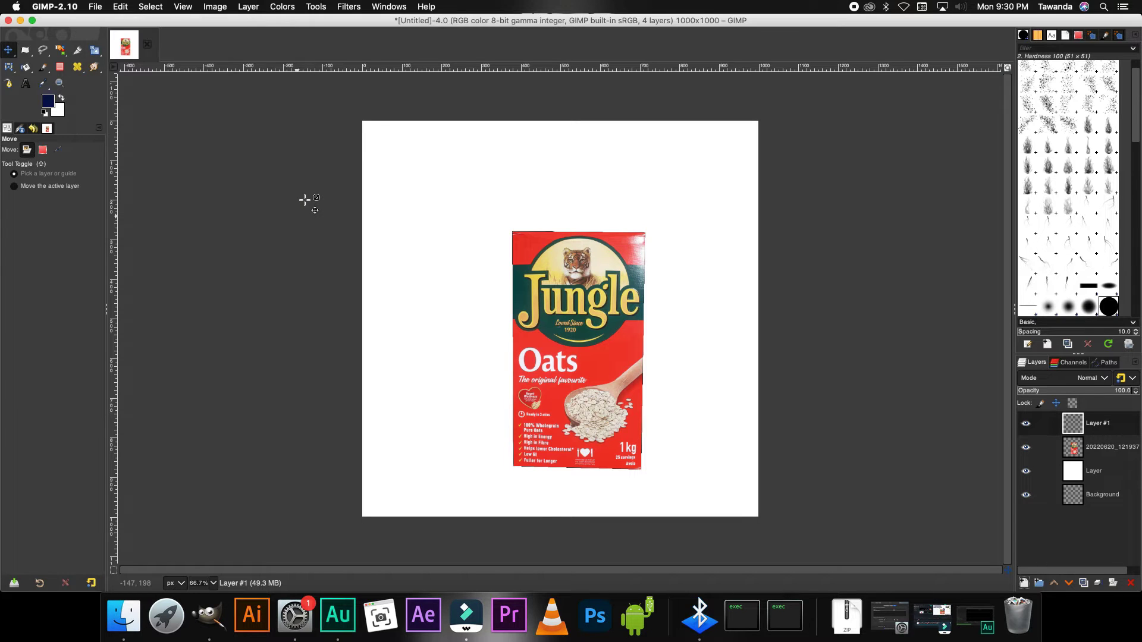
Draw a circle over the box's top-right corner, fill it with navy, and clear the selection
{"action": "right_click", "coordinate": [29, 56]}
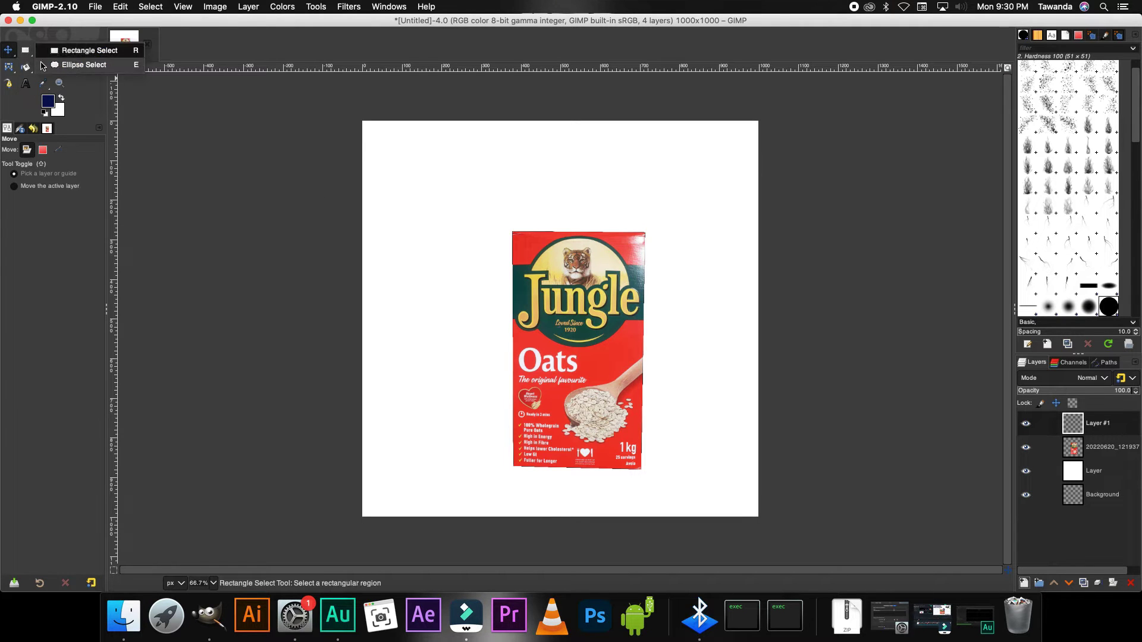
{"action": "left_click", "coordinate": [82, 64]}
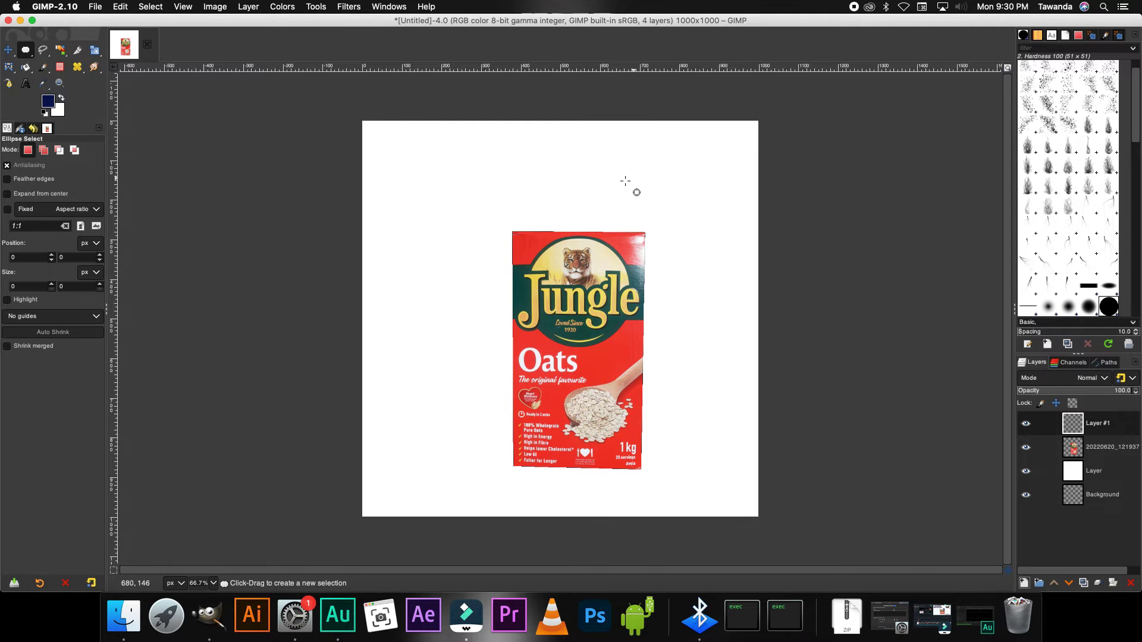
{"action": "left_click_drag", "start_coordinate": [623, 179], "coordinate": [722, 295]}
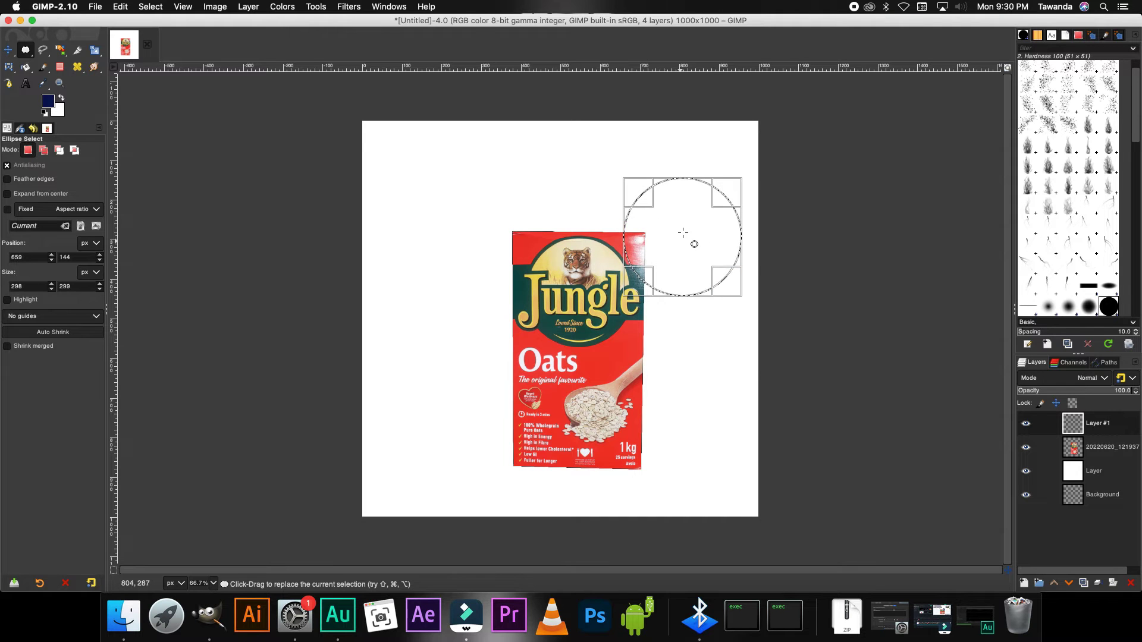
{"action": "right_click", "coordinate": [680, 224]}
{"action": "mouse_move", "coordinate": [717, 255]}
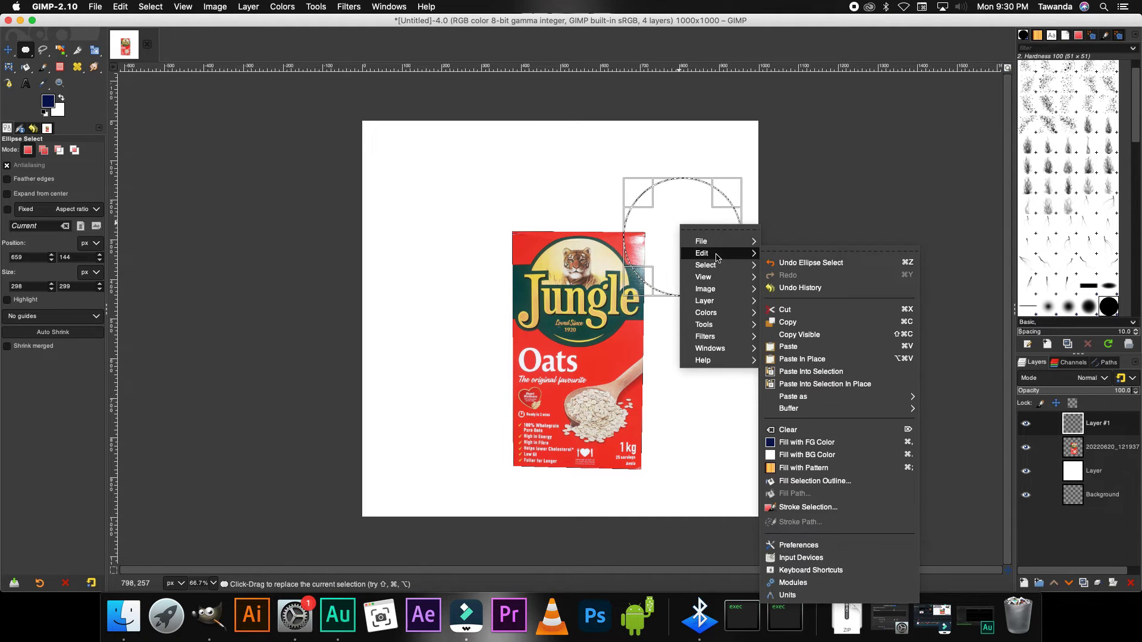
{"action": "left_click", "coordinate": [826, 443]}
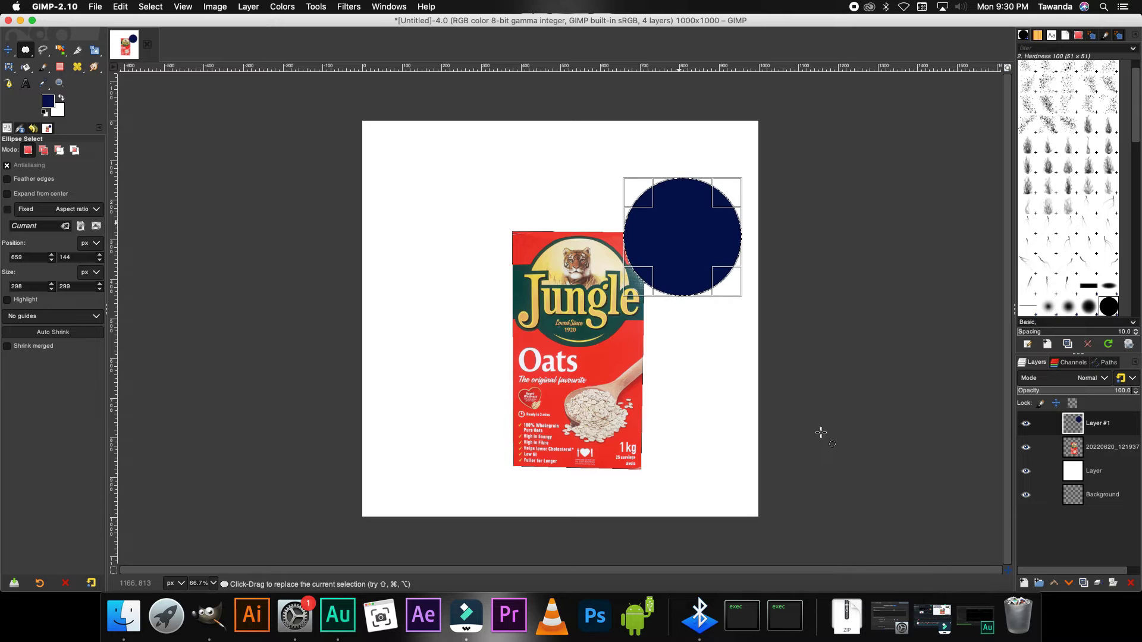
{"action": "right_click", "coordinate": [653, 235]}
{"action": "mouse_move", "coordinate": [684, 278]}
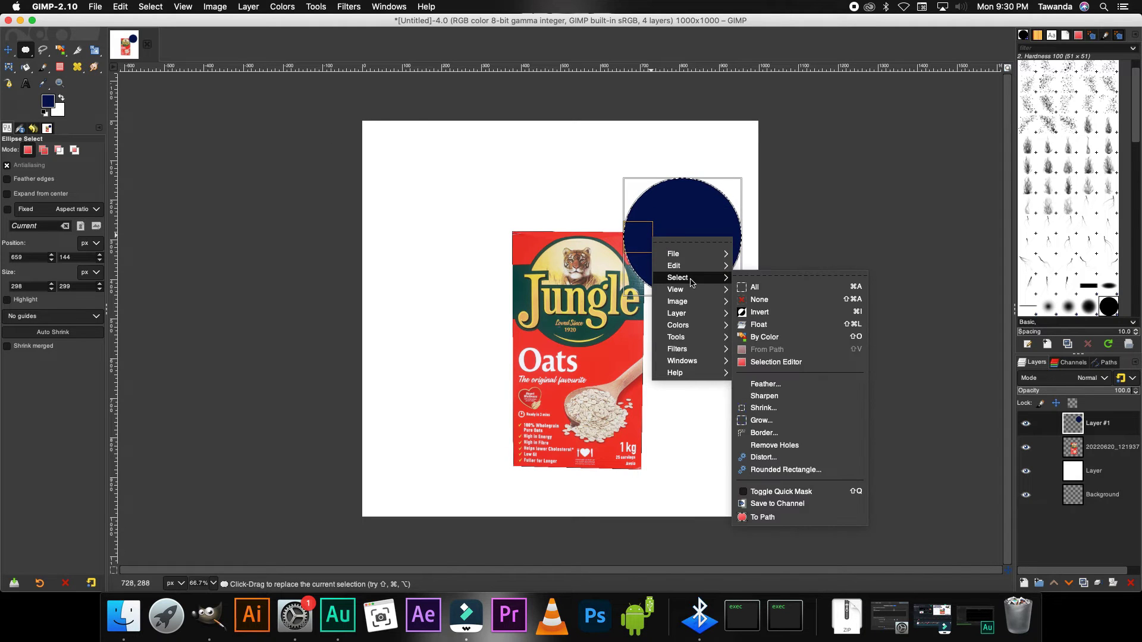
{"action": "left_click", "coordinate": [767, 300]}
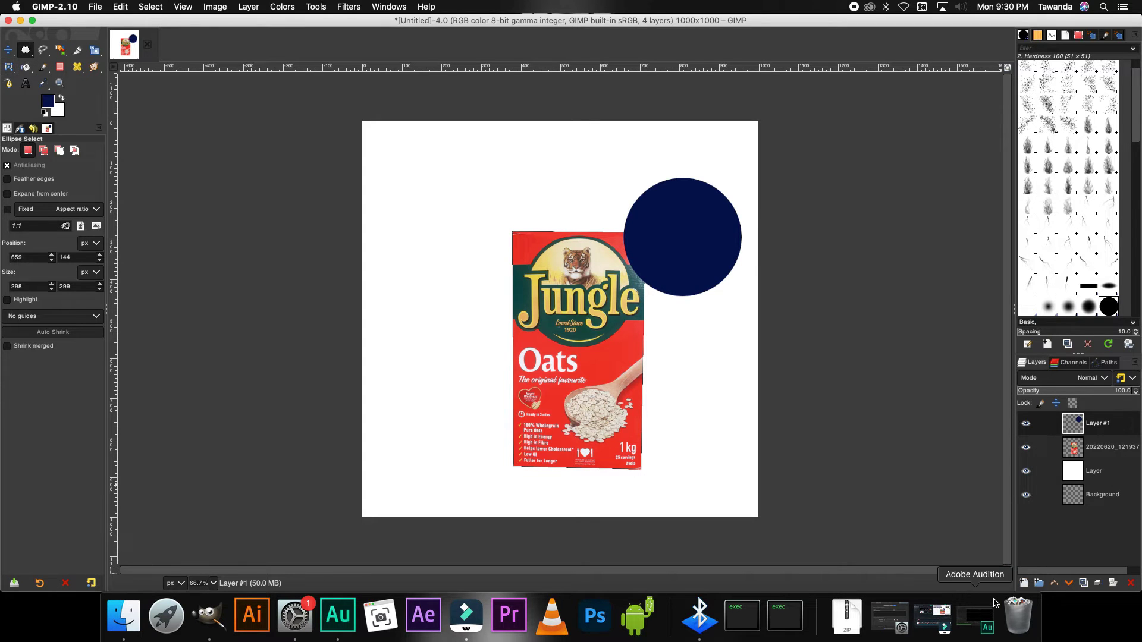
Add a new transparent layer and select a smaller circle inside the navy circle
{"action": "left_click", "coordinate": [1024, 583]}
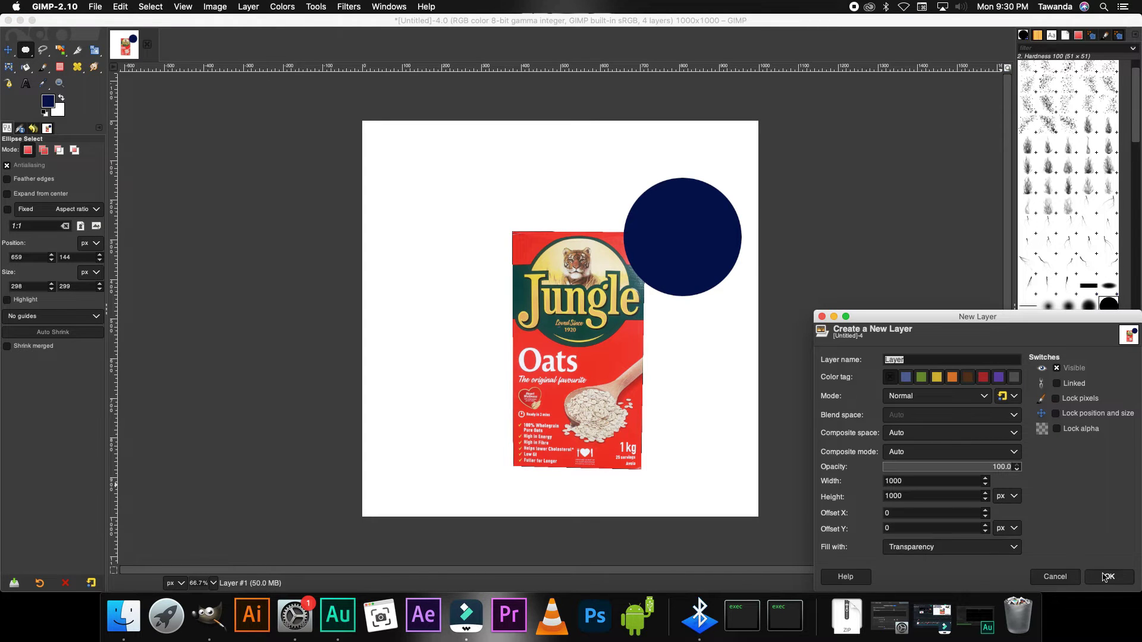
{"action": "left_click", "coordinate": [1106, 576]}
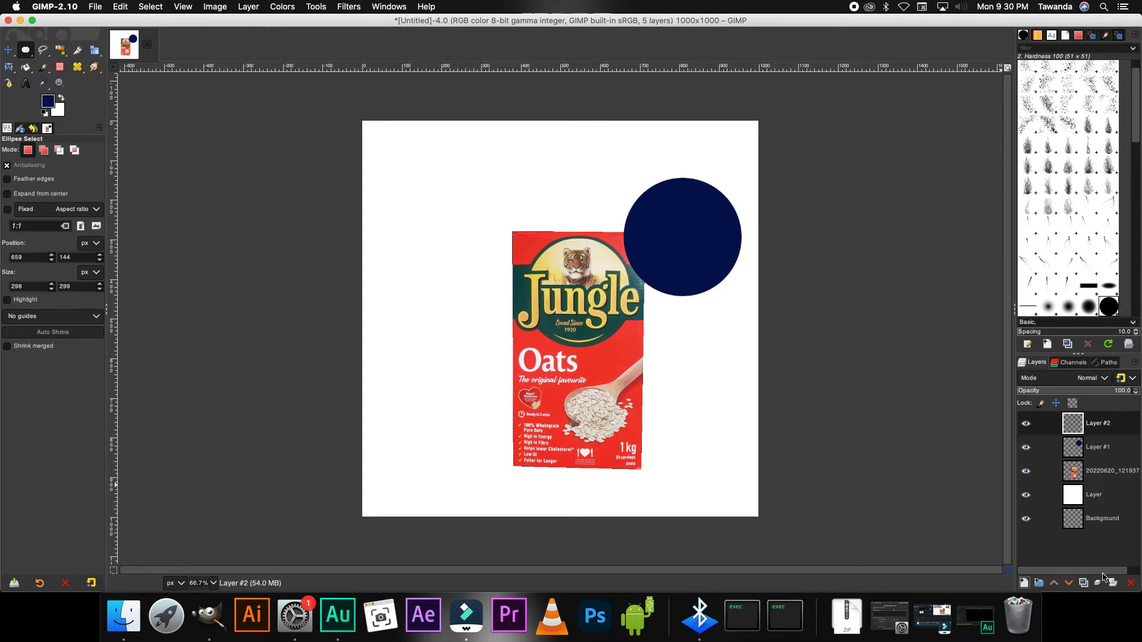
{"action": "left_click", "coordinate": [24, 51]}
{"action": "left_click_drag", "start_coordinate": [647, 203], "coordinate": [718, 294]}
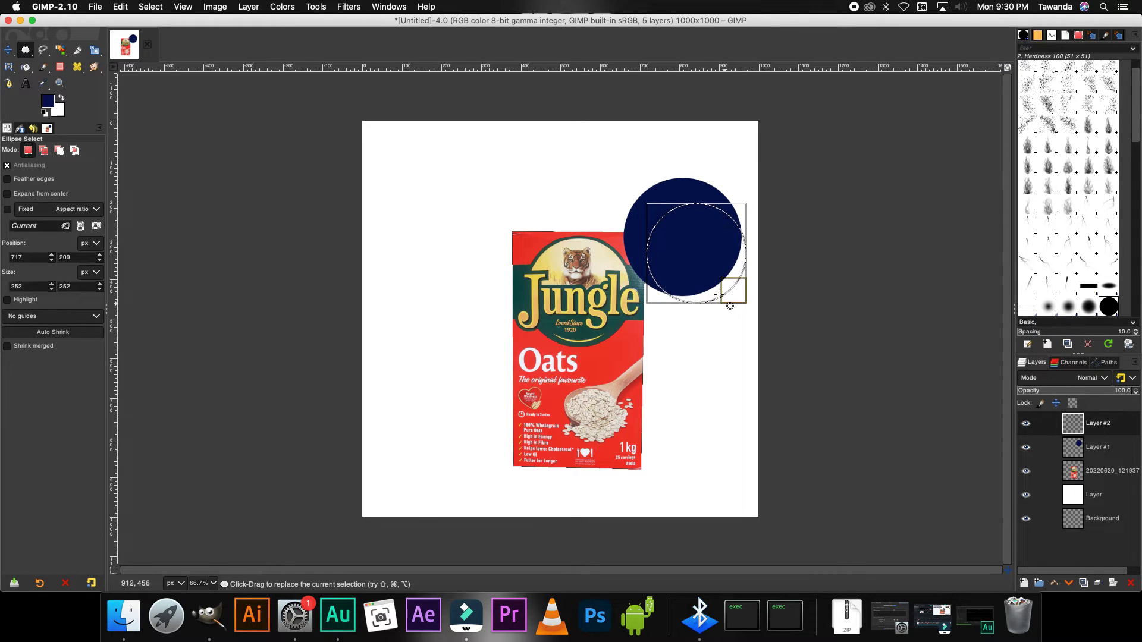
Stroke the small circle with a 5 px white line and clear the selection
{"action": "left_click", "coordinate": [62, 99]}
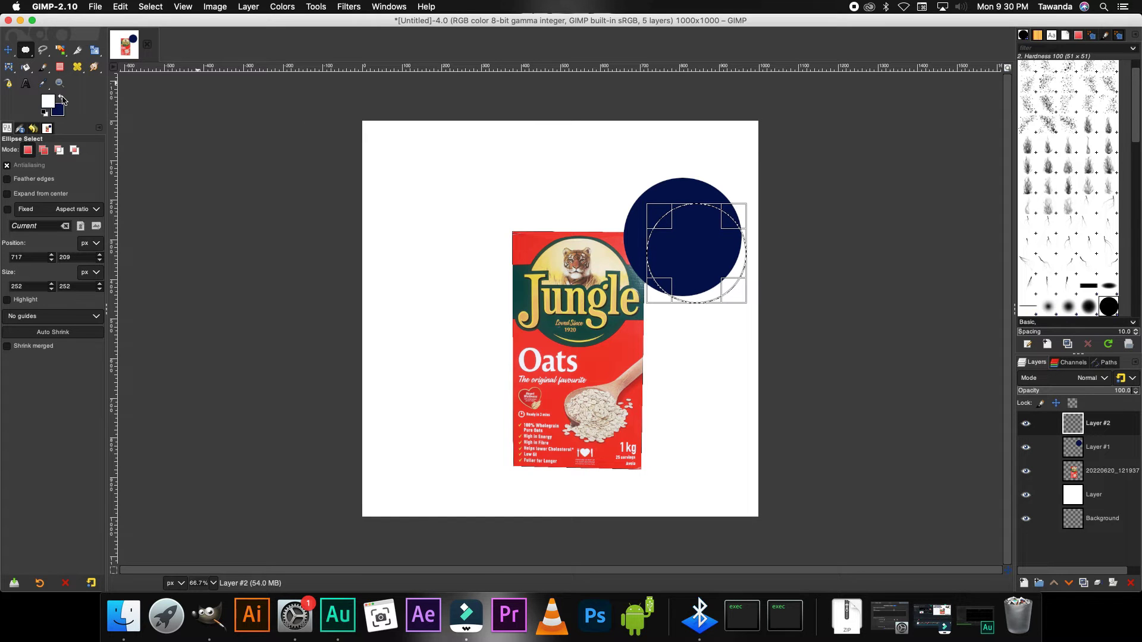
{"action": "right_click", "coordinate": [671, 235]}
{"action": "mouse_move", "coordinate": [702, 261]}
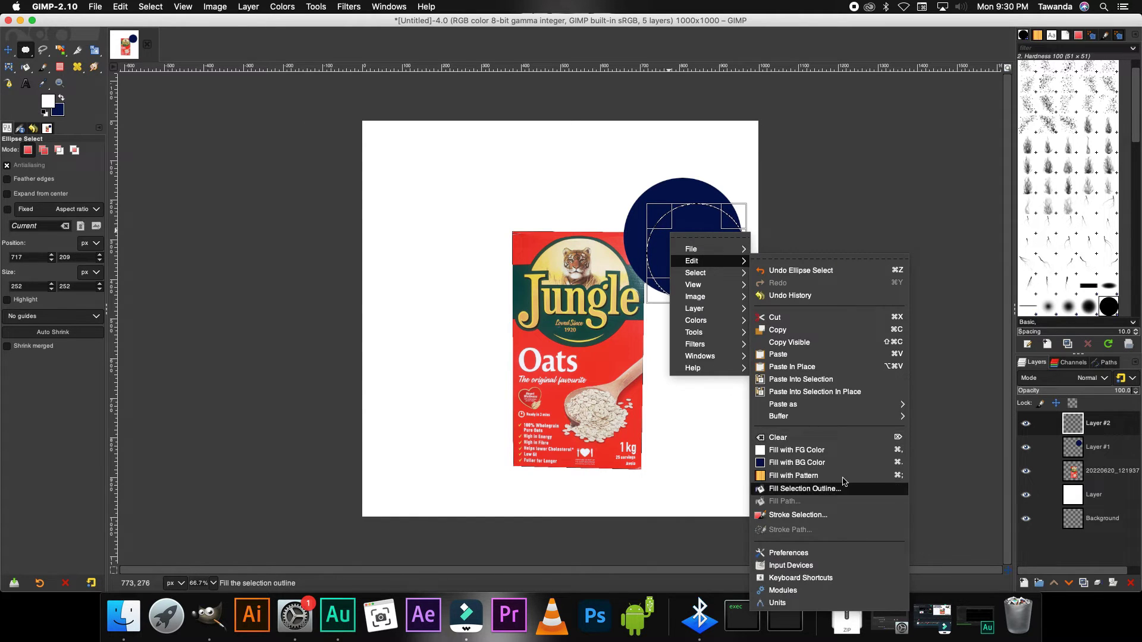
{"action": "left_click", "coordinate": [797, 515]}
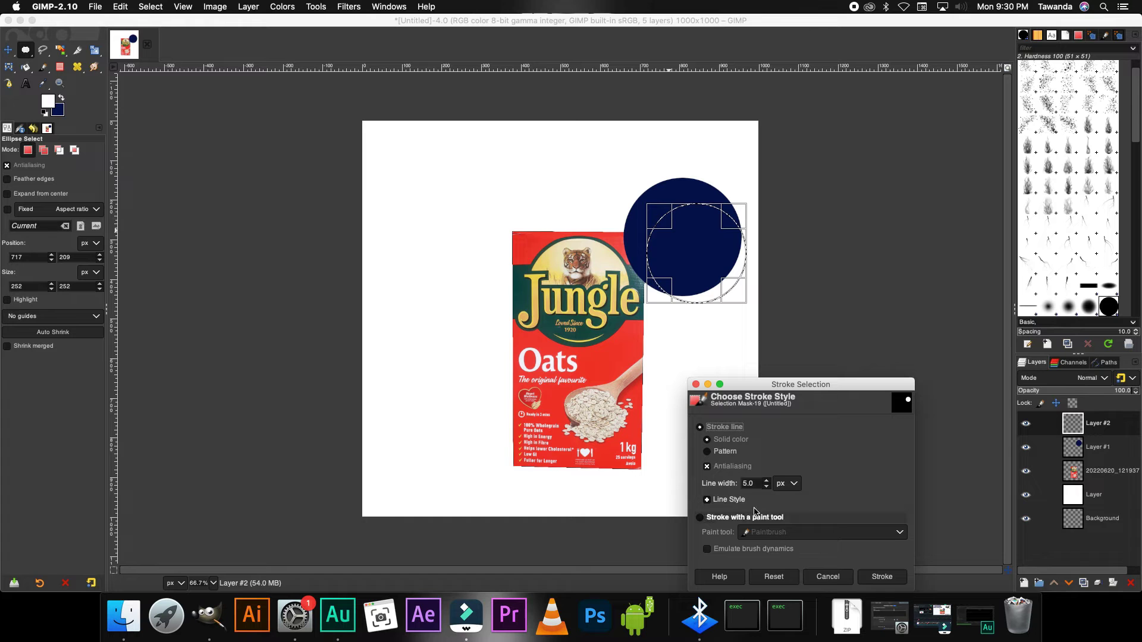
{"action": "left_click", "coordinate": [884, 577]}
{"action": "right_click", "coordinate": [651, 271]}
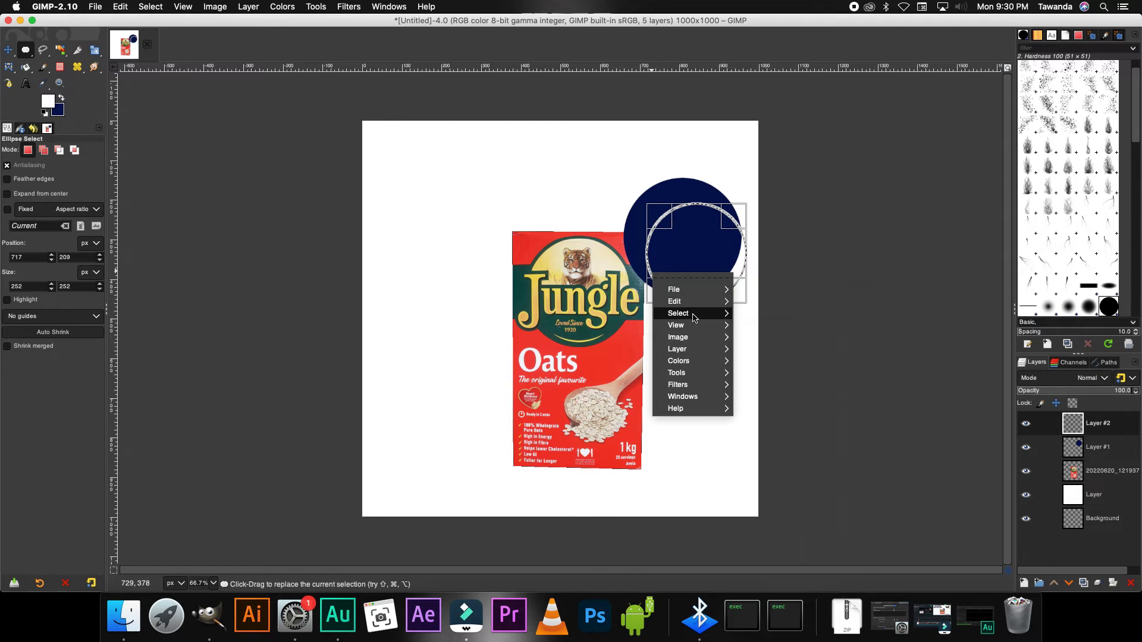
{"action": "mouse_move", "coordinate": [691, 314]}
{"action": "left_click", "coordinate": [758, 337]}
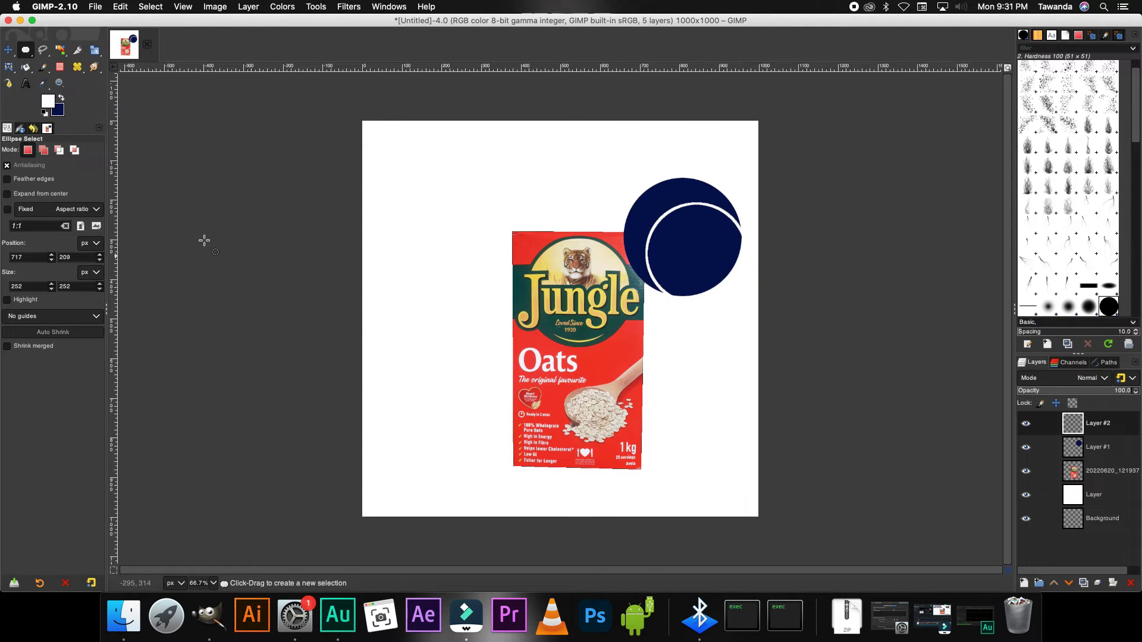
Centre the white ring inside the navy circle with the Move tool
{"action": "left_click", "coordinate": [10, 51]}
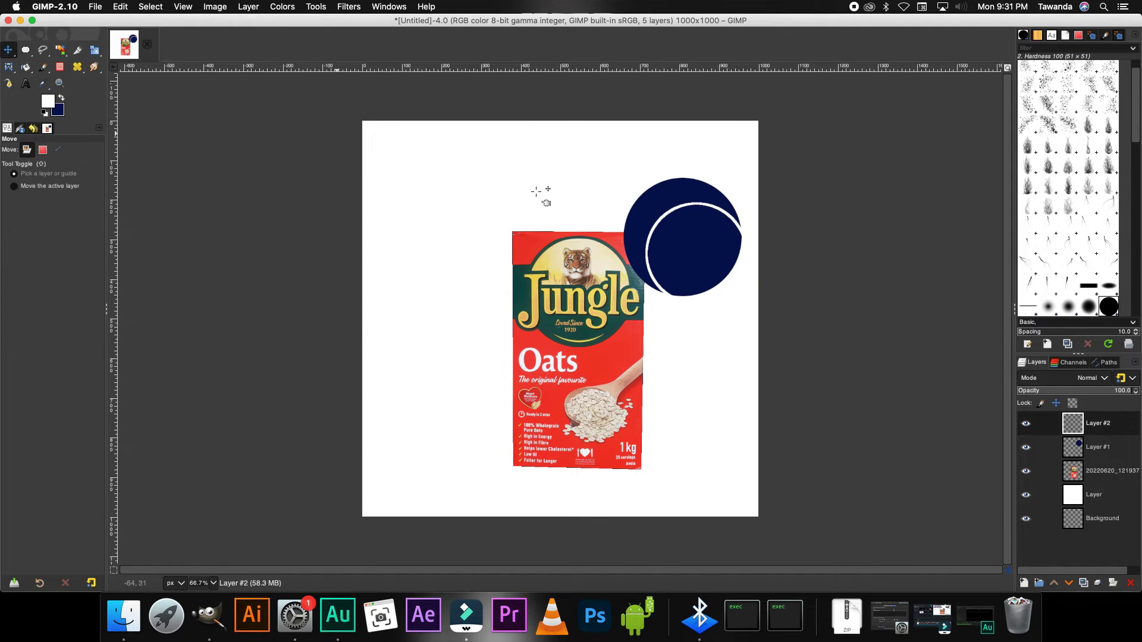
{"action": "mouse_move", "coordinate": [713, 203]}
{"action": "left_mouse_down"}
{"action": "mouse_move", "coordinate": [699, 189]}
{"action": "mouse_move", "coordinate": [710, 197]}
{"action": "left_mouse_up"}
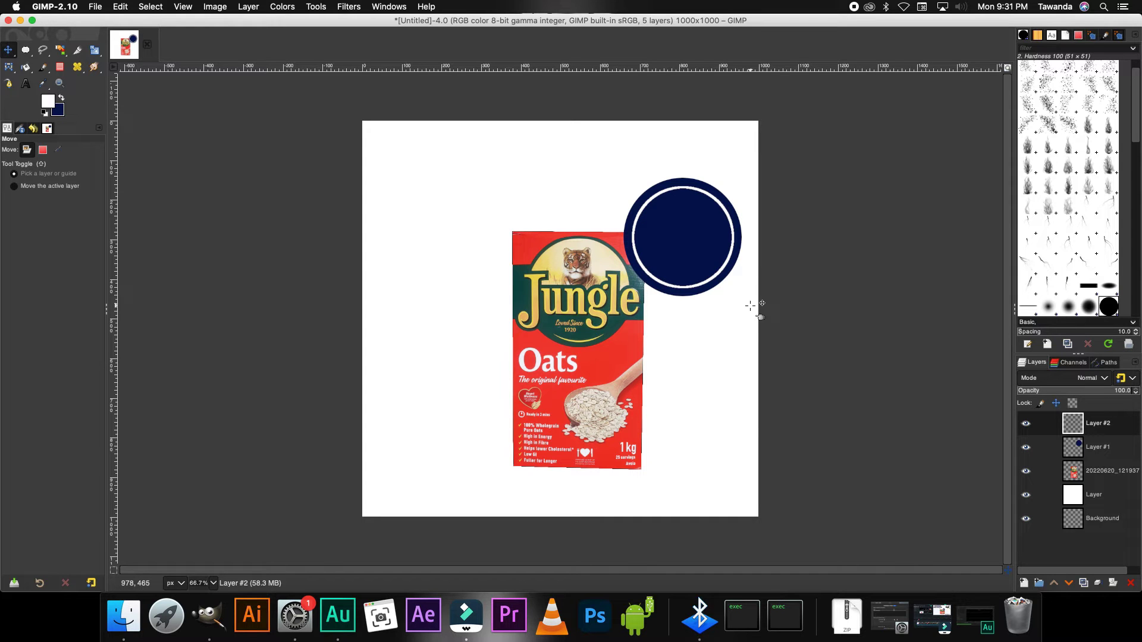
{"action": "right_click", "coordinate": [1067, 423]}
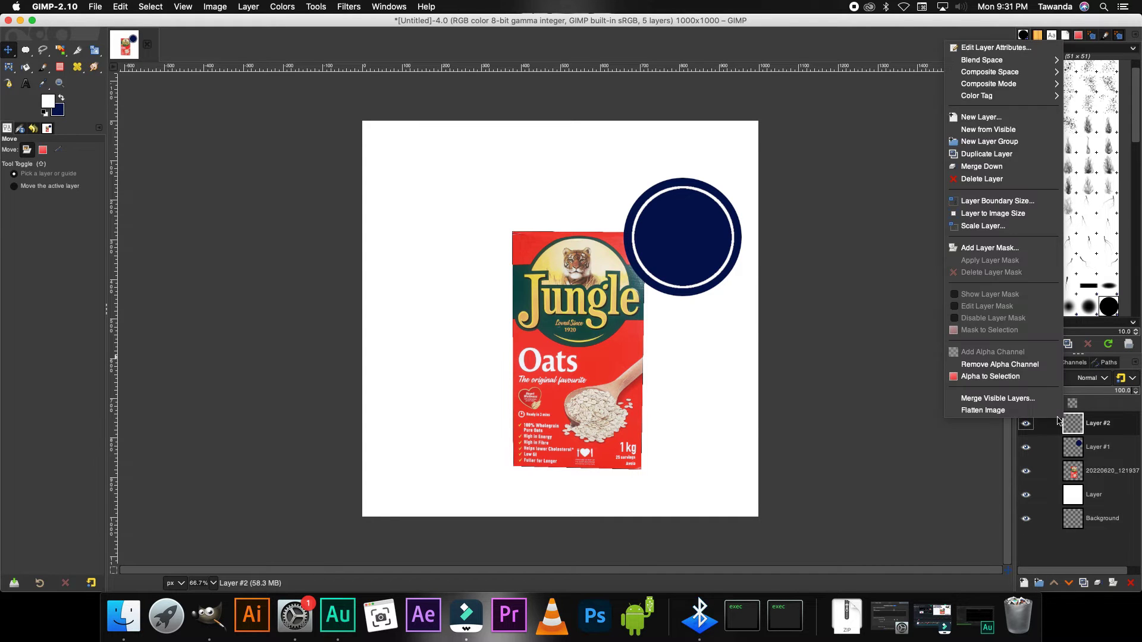
Merge the ring layer down into the circle layer, then select the navy area and invert it
{"action": "left_click", "coordinate": [990, 168]}
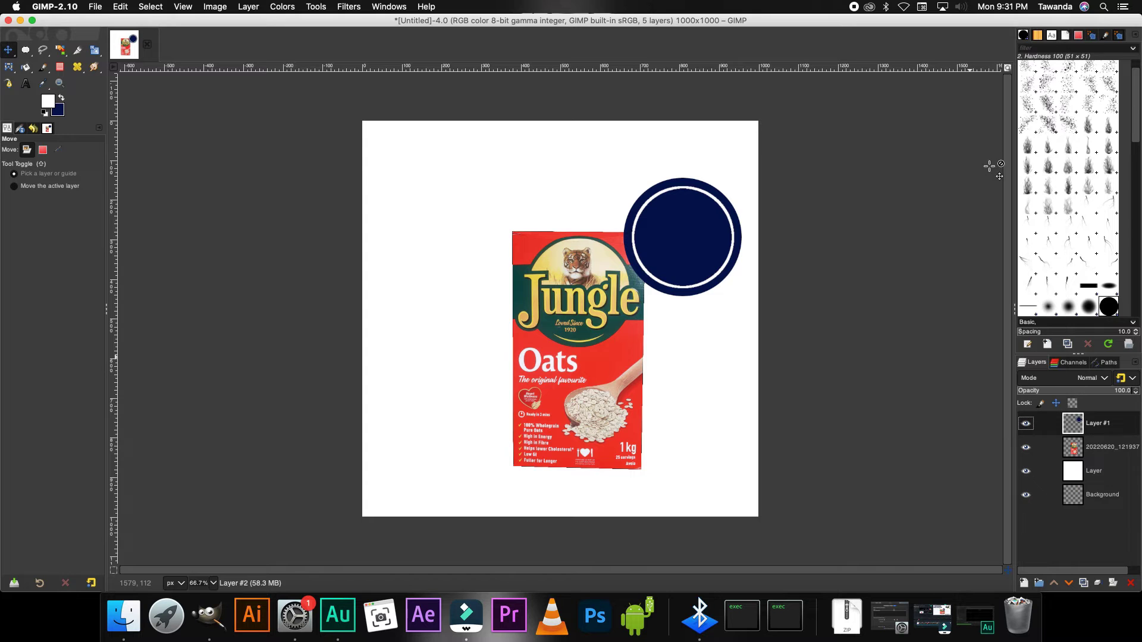
{"action": "left_click", "coordinate": [61, 51]}
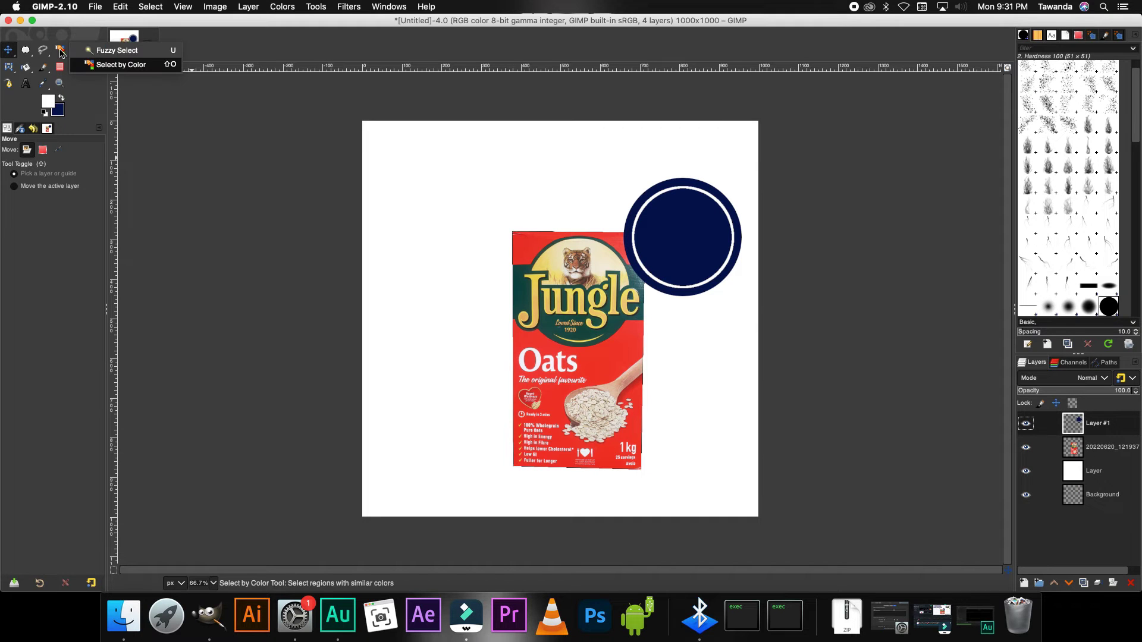
{"action": "left_click", "coordinate": [74, 64]}
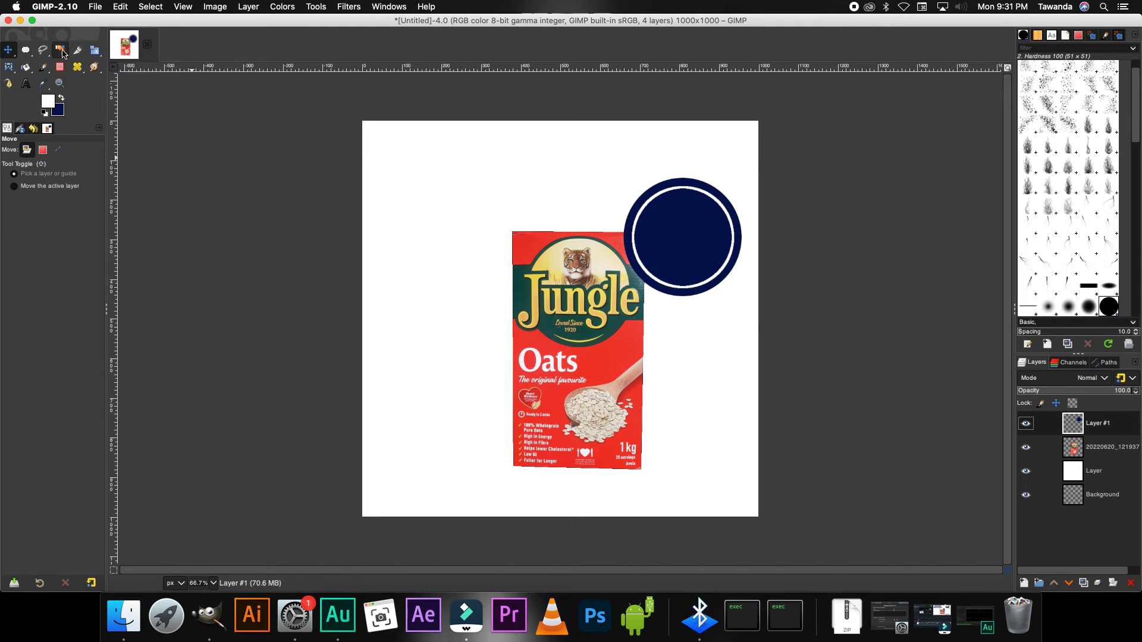
{"action": "left_click", "coordinate": [691, 229]}
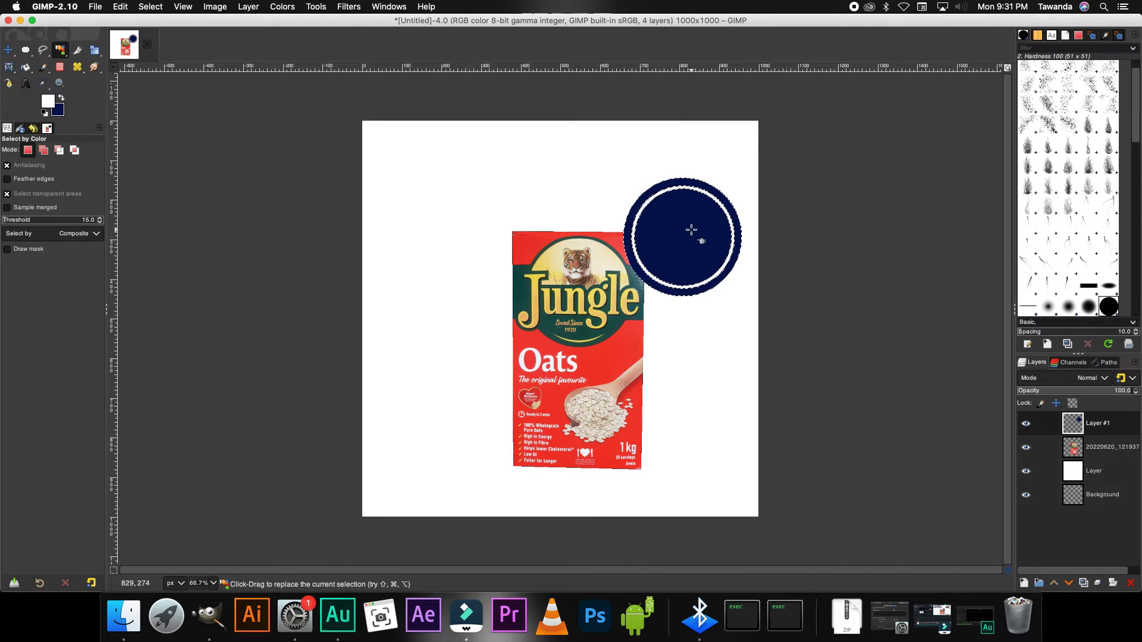
{"action": "right_click", "coordinate": [693, 232]}
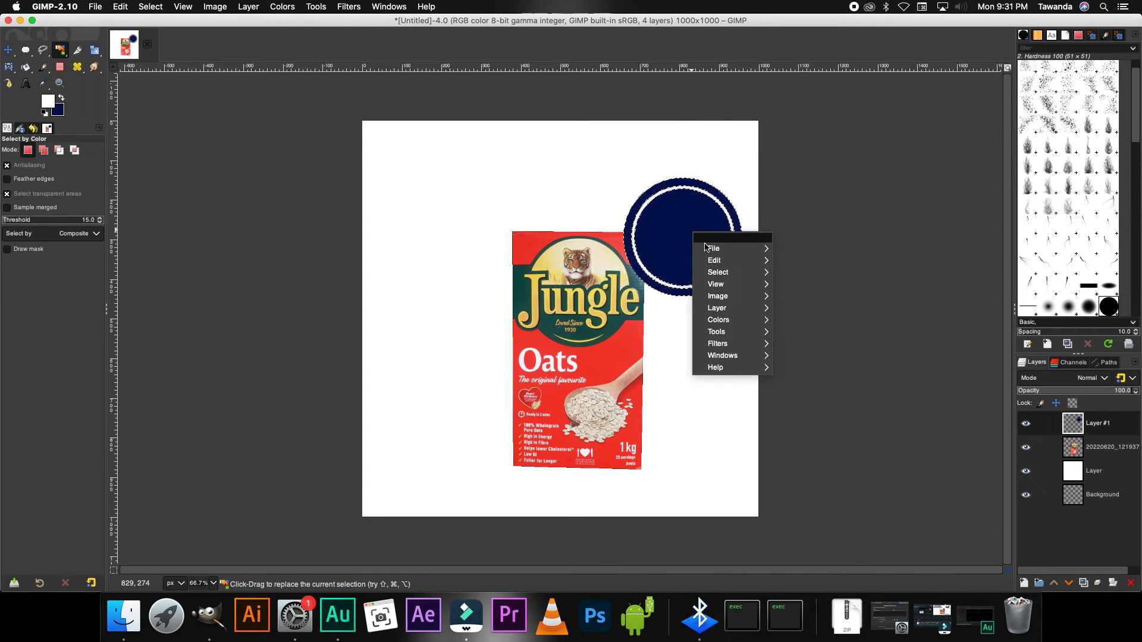
{"action": "mouse_move", "coordinate": [718, 272]}
{"action": "left_click", "coordinate": [812, 307]}
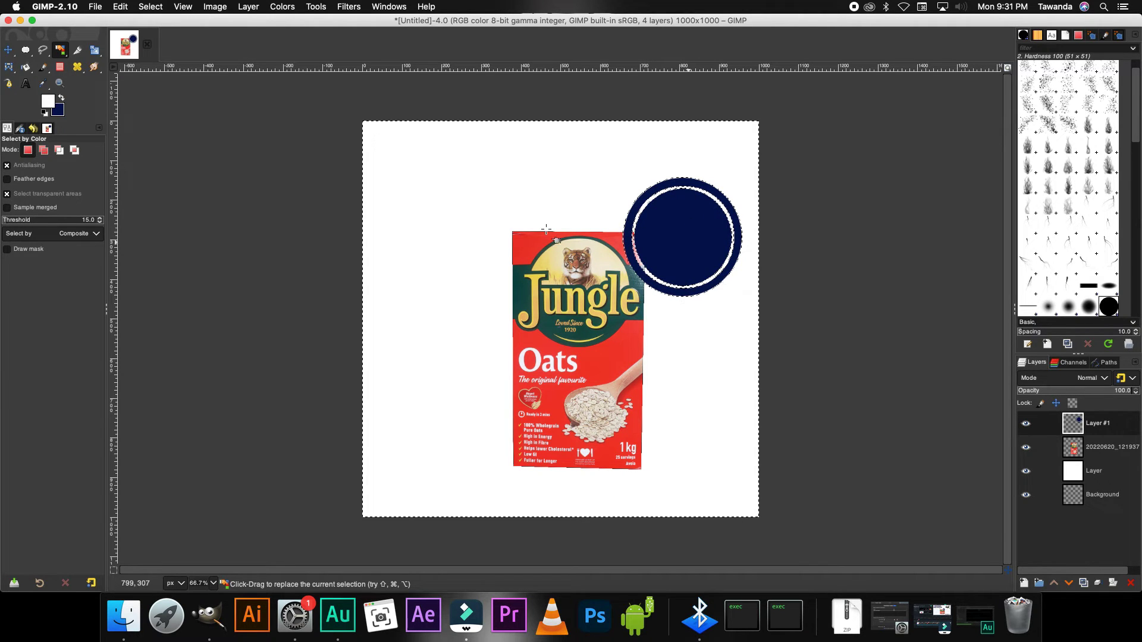
Clear the selection and switch to the Move tool
{"action": "right_click", "coordinate": [650, 236]}
{"action": "mouse_move", "coordinate": [708, 271]}
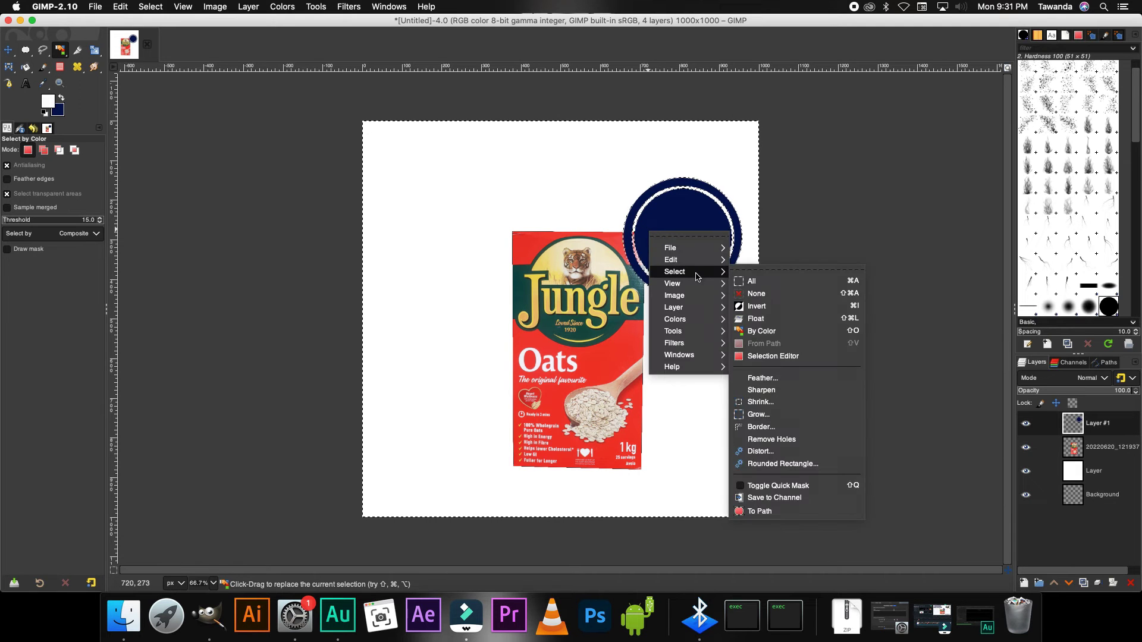
{"action": "left_click", "coordinate": [779, 298]}
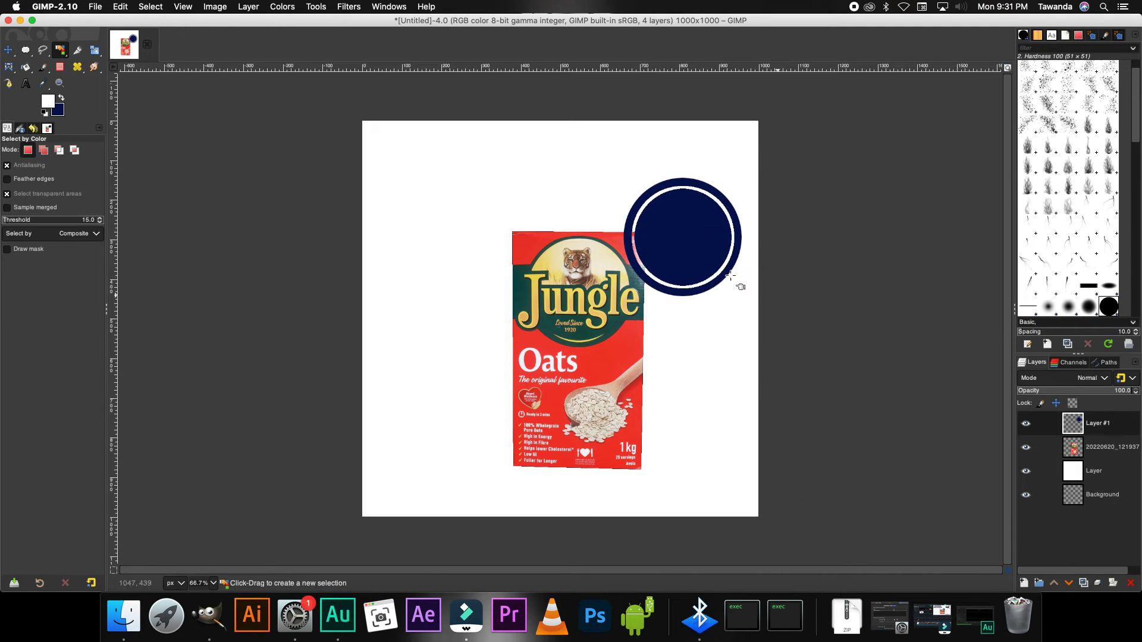
{"action": "key", "text": "m"}
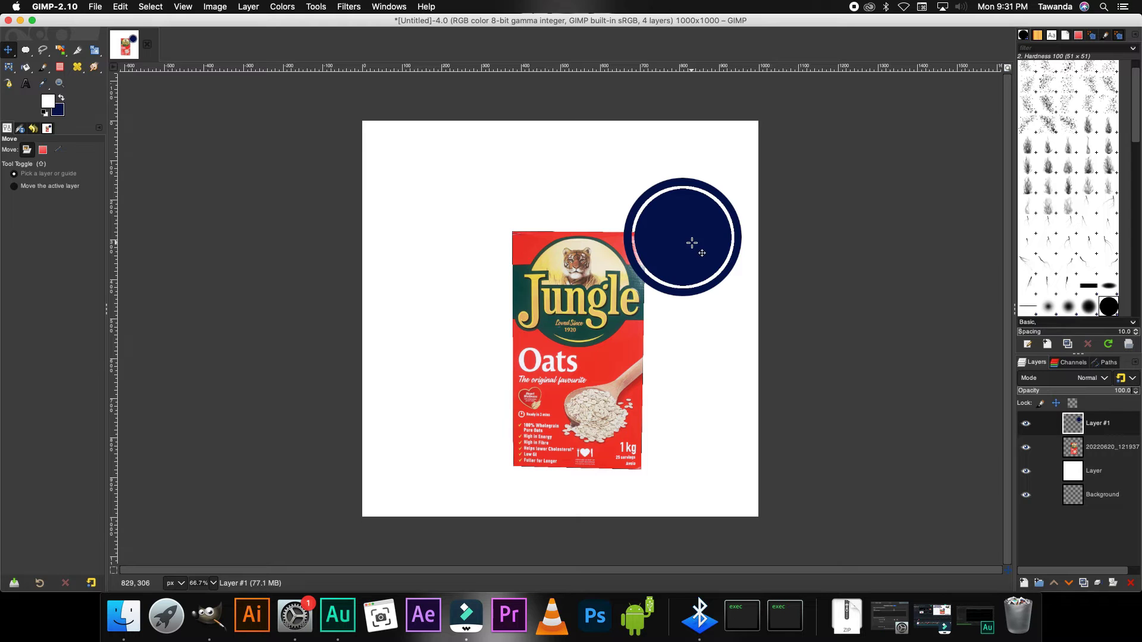
Move the navy badge onto the box's top-right corner and set its layer opacity to 95
{"action": "left_click_drag", "start_coordinate": [692, 244], "coordinate": [645, 238]}
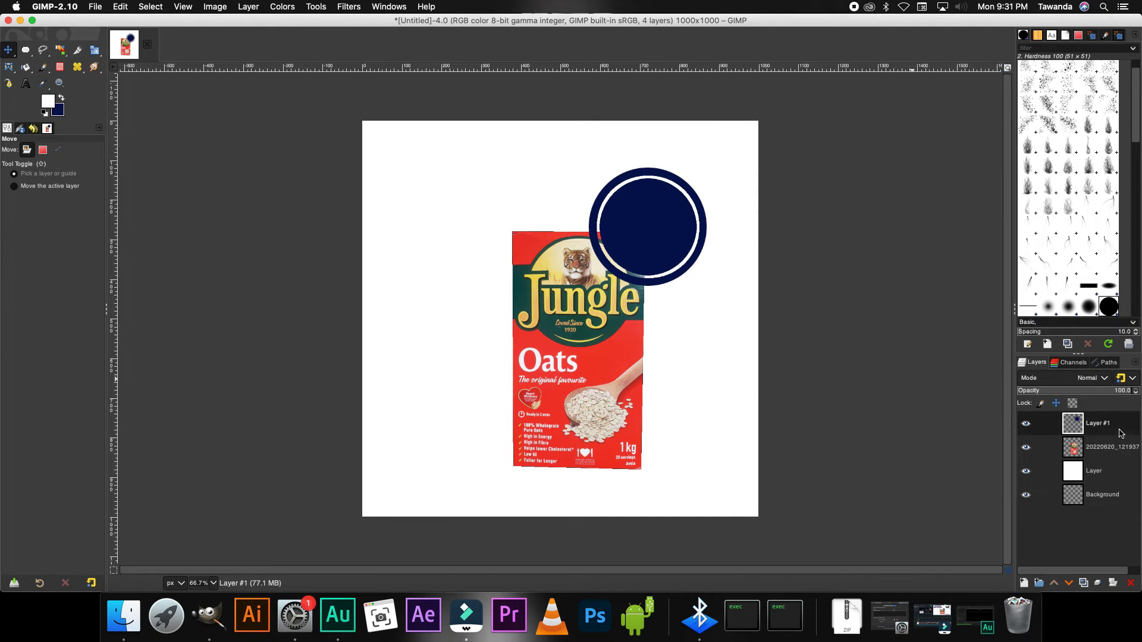
{"action": "left_click_drag", "start_coordinate": [1129, 390], "coordinate": [1132, 430]}
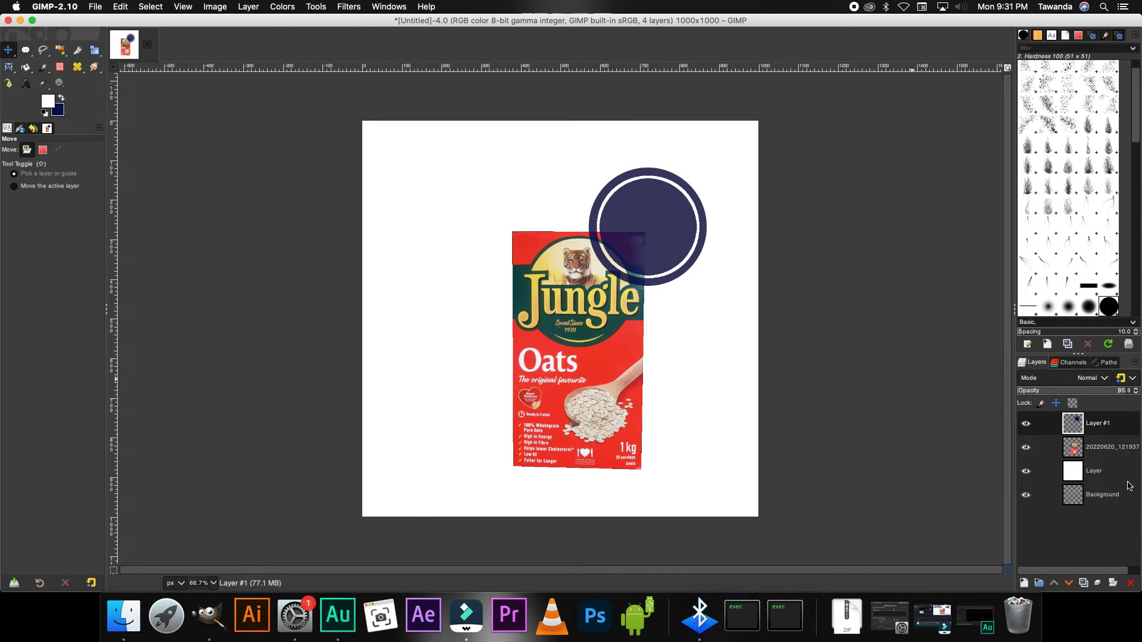
{"action": "left_click", "coordinate": [1134, 389]}
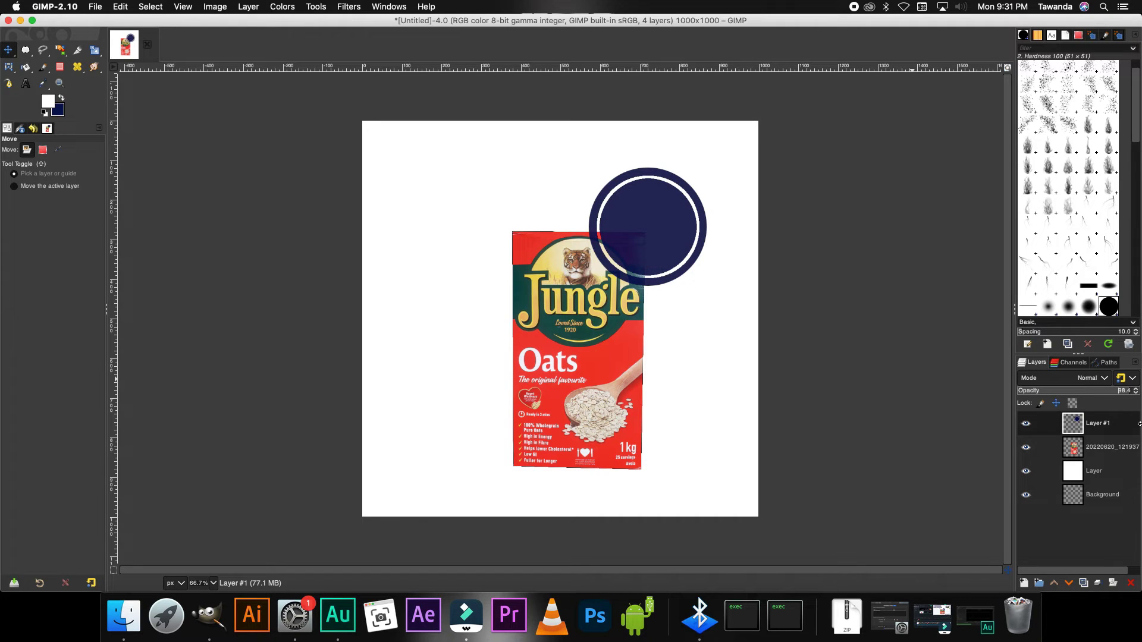
{"action": "left_click", "coordinate": [1129, 391]}
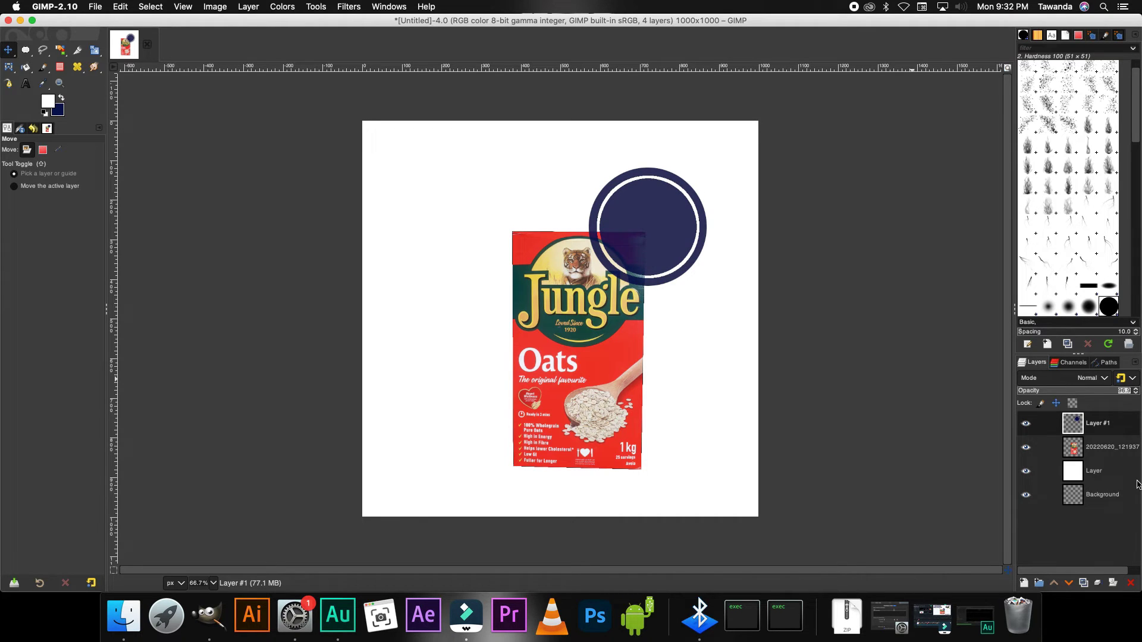
{"action": "type", "text": "95"}
{"action": "key", "text": "Return"}
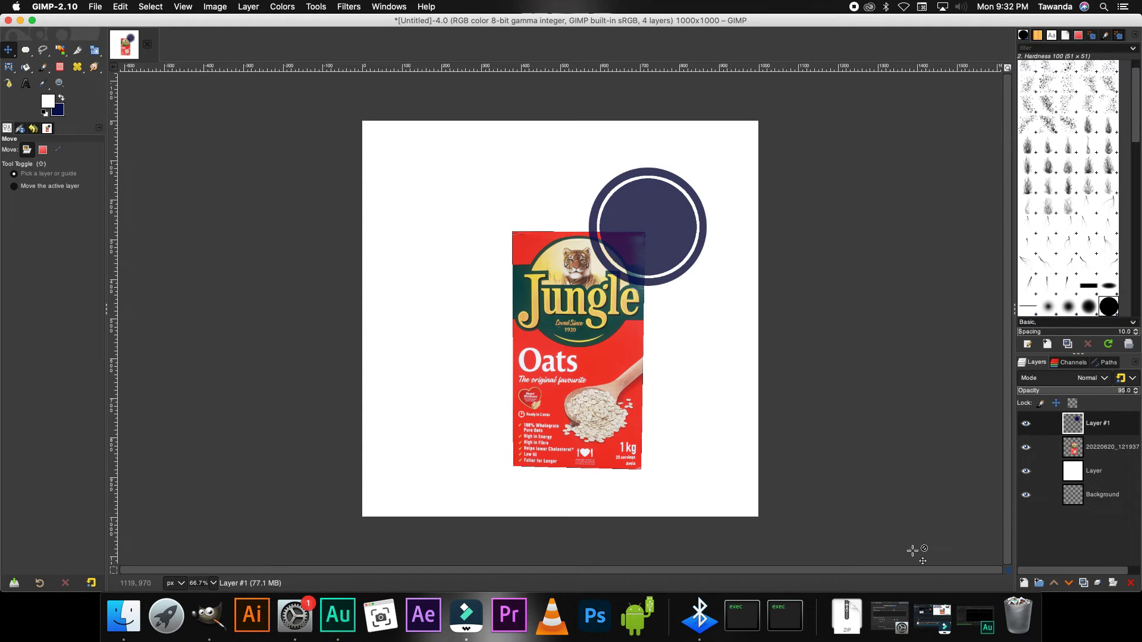
{"action": "left_click", "coordinate": [25, 85]}
Type "$3" in Bebas Neue at 150 px inside the navy circle and position it
{"action": "left_click", "coordinate": [622, 216]}
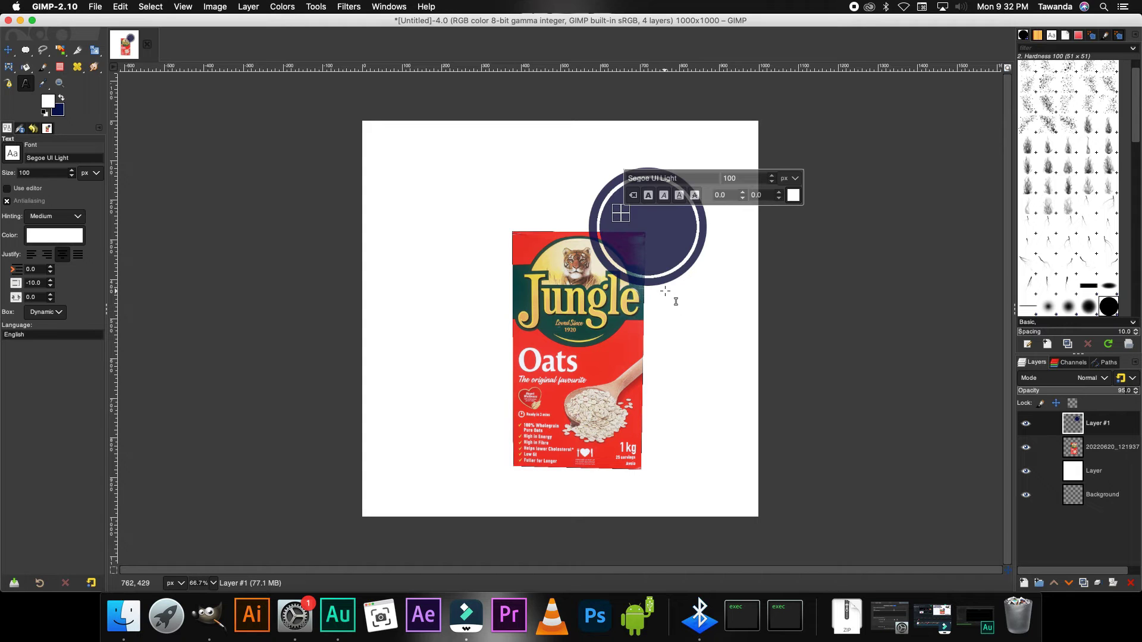
{"action": "type", "text": "$3"}
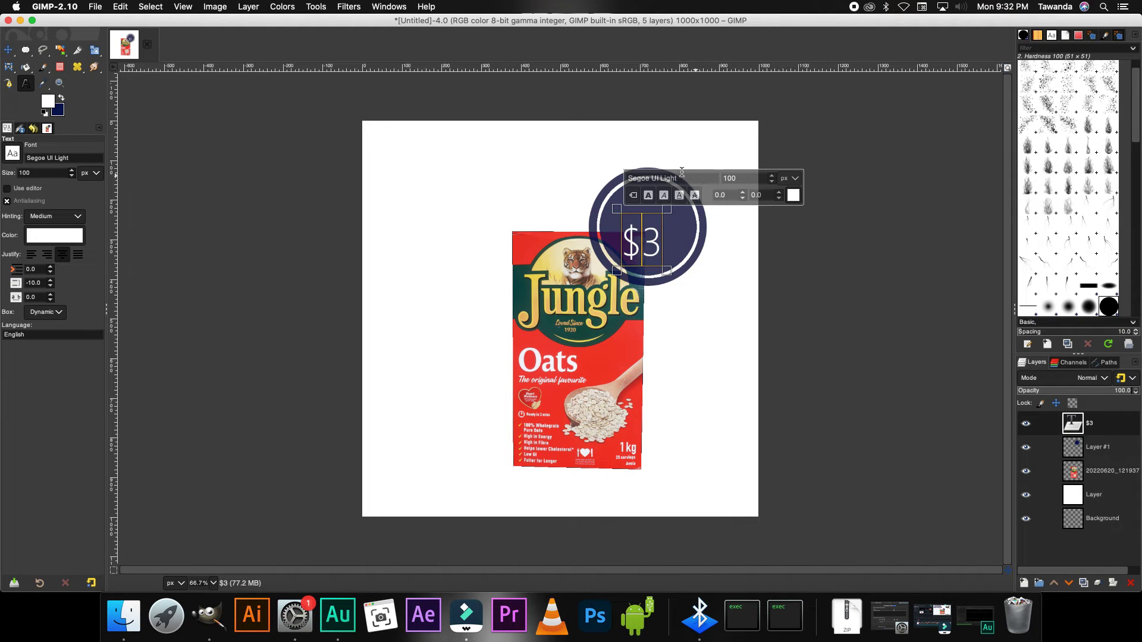
{"action": "type", "text": "Bebas Neue"}
{"action": "key", "text": "Return"}
{"action": "key", "text": "Tab"}
{"action": "type", "text": "1"}
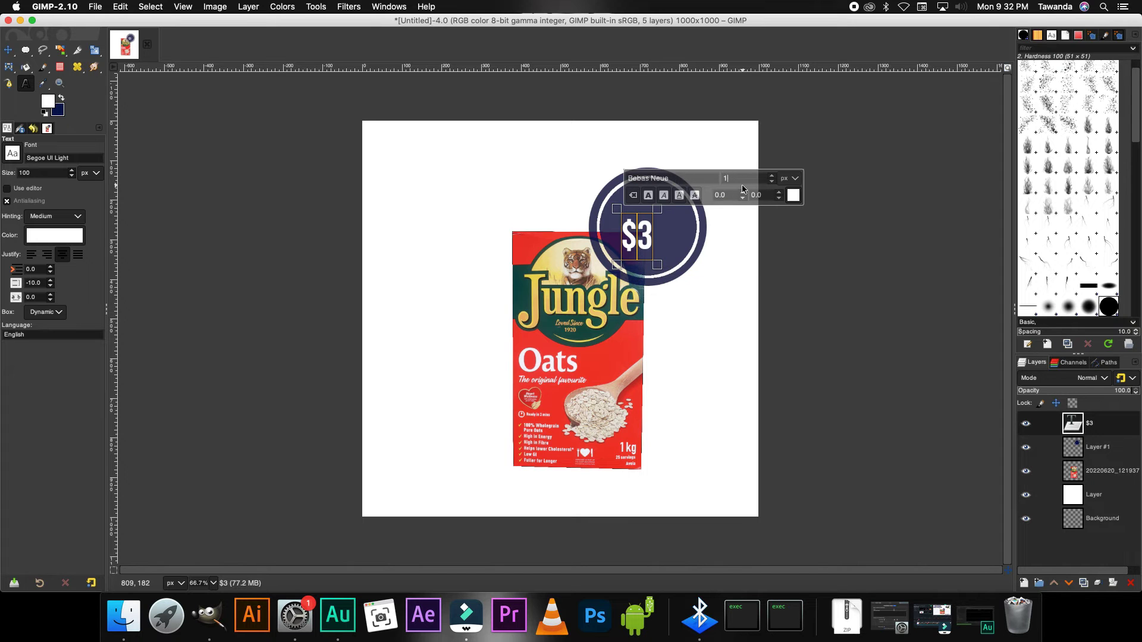
{"action": "type", "text": "50m"}
{"action": "left_click_drag", "start_coordinate": [645, 244], "coordinate": [635, 233]}
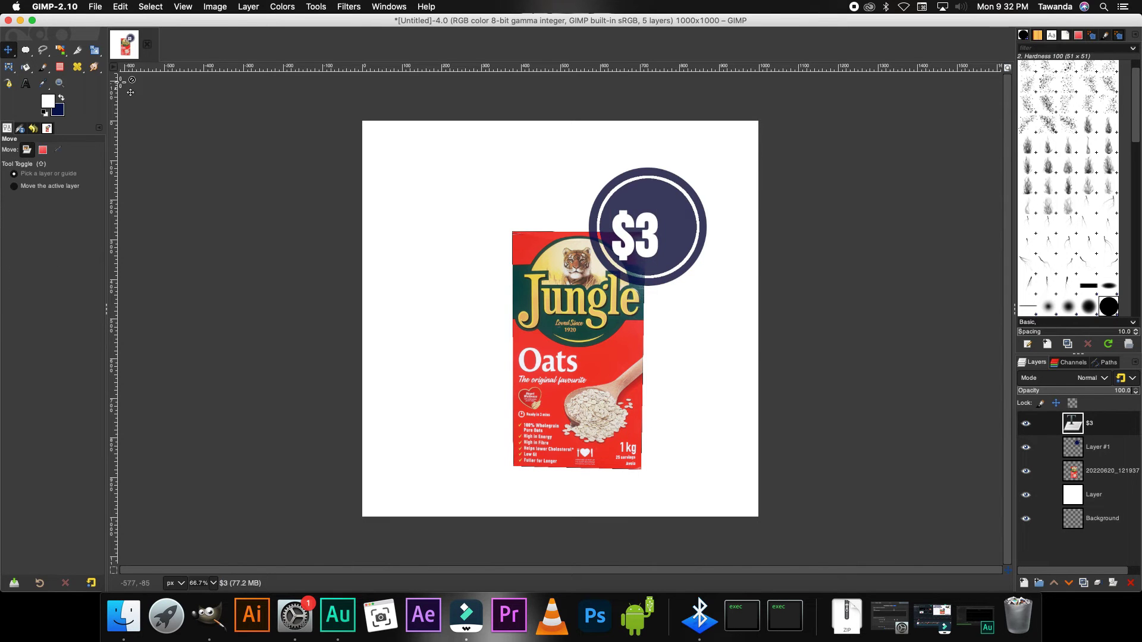
Add ".50" in Bebas Neue at 75 px and raise it beside the $3
{"action": "key", "text": "t"}
{"action": "left_click", "coordinate": [608, 354]}
{"action": "type", "text": ".50"}
{"action": "key", "text": "ctrl+a"}
{"action": "left_click", "coordinate": [665, 324]}
{"action": "type", "text": "Bebas Neue"}
{"action": "key", "text": "Return"}
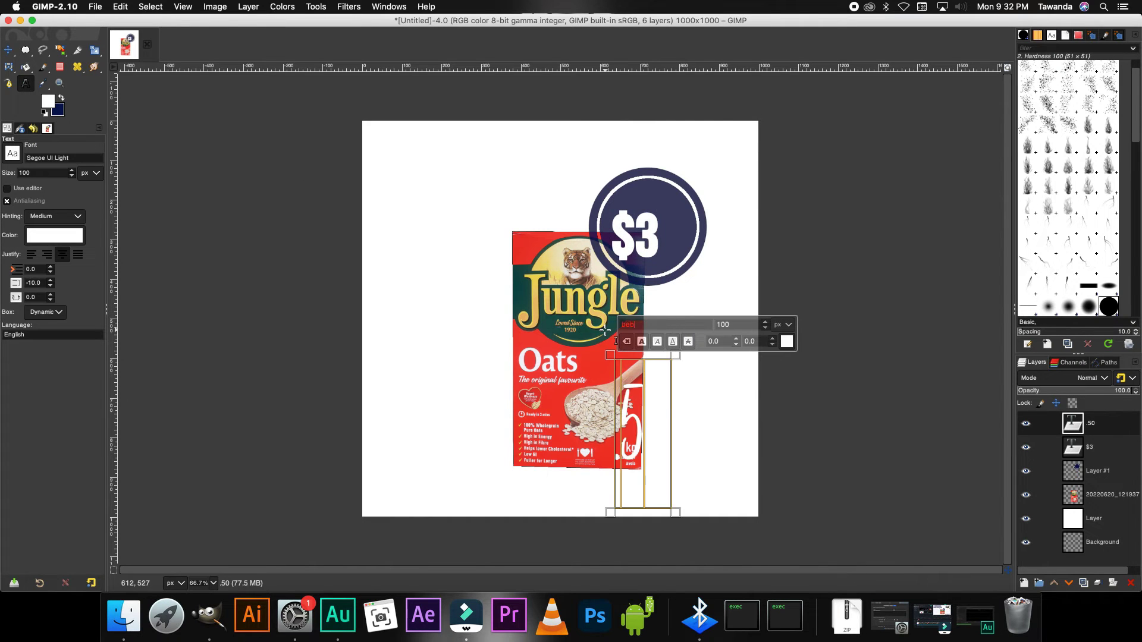
{"action": "key", "text": "Tab"}
{"action": "type", "text": "75"}
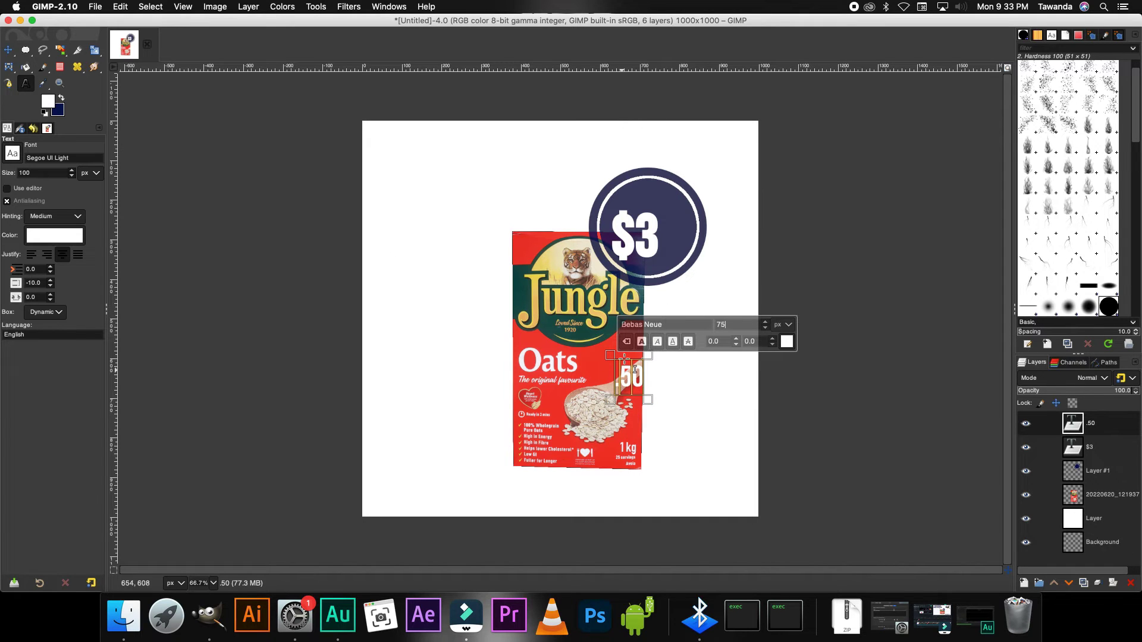
{"action": "type", "text": "m"}
{"action": "left_click_drag", "start_coordinate": [630, 355], "coordinate": [687, 236]}
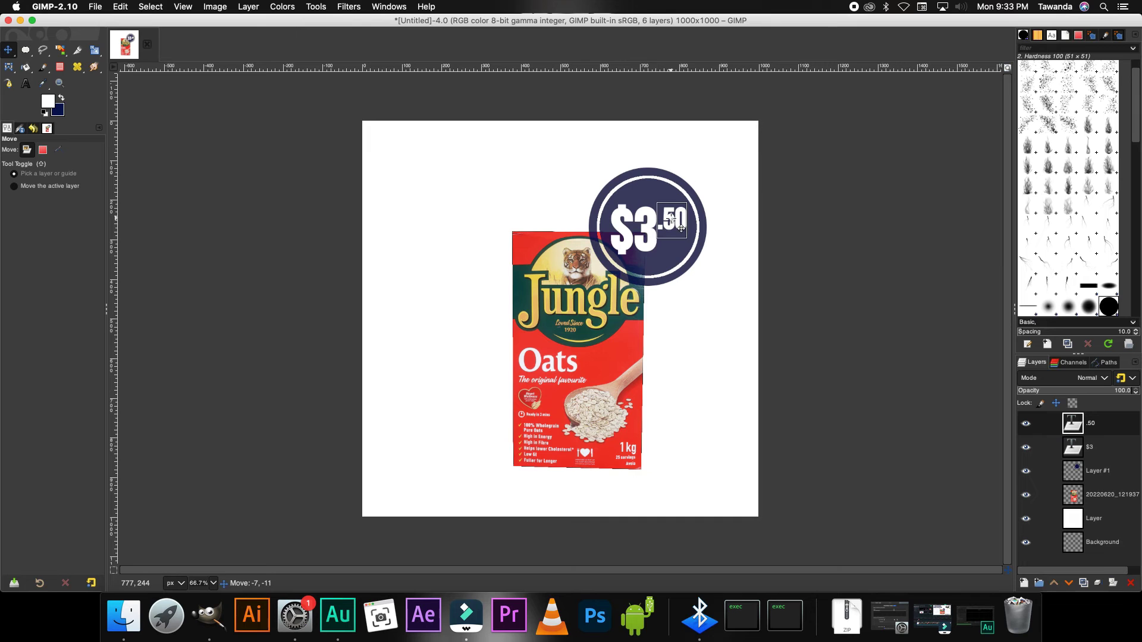
{"action": "left_click", "coordinate": [676, 221]}
Add an "each" text in Bebas Neue at 50 px and move it under $3.50
{"action": "left_click", "coordinate": [26, 83]}
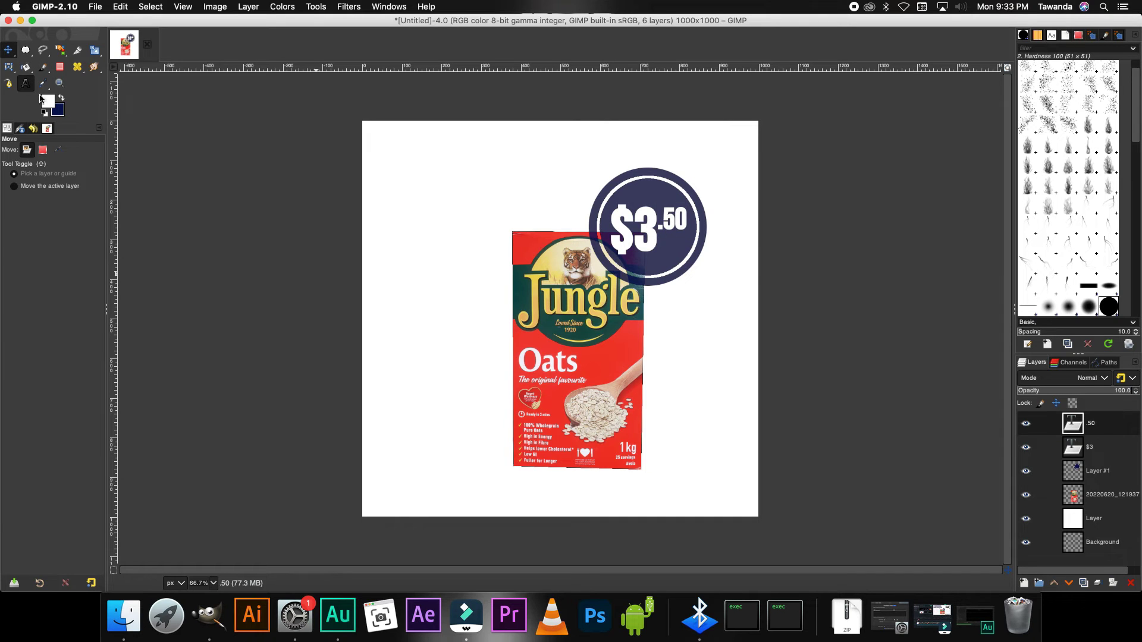
{"action": "left_click", "coordinate": [586, 366]}
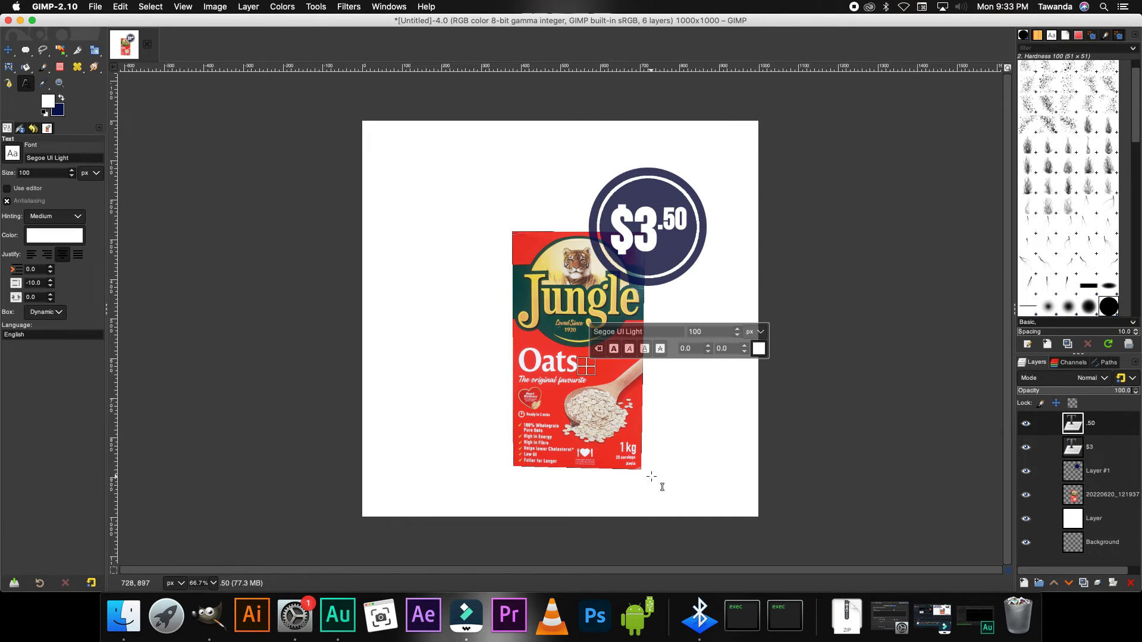
{"action": "type", "text": "each"}
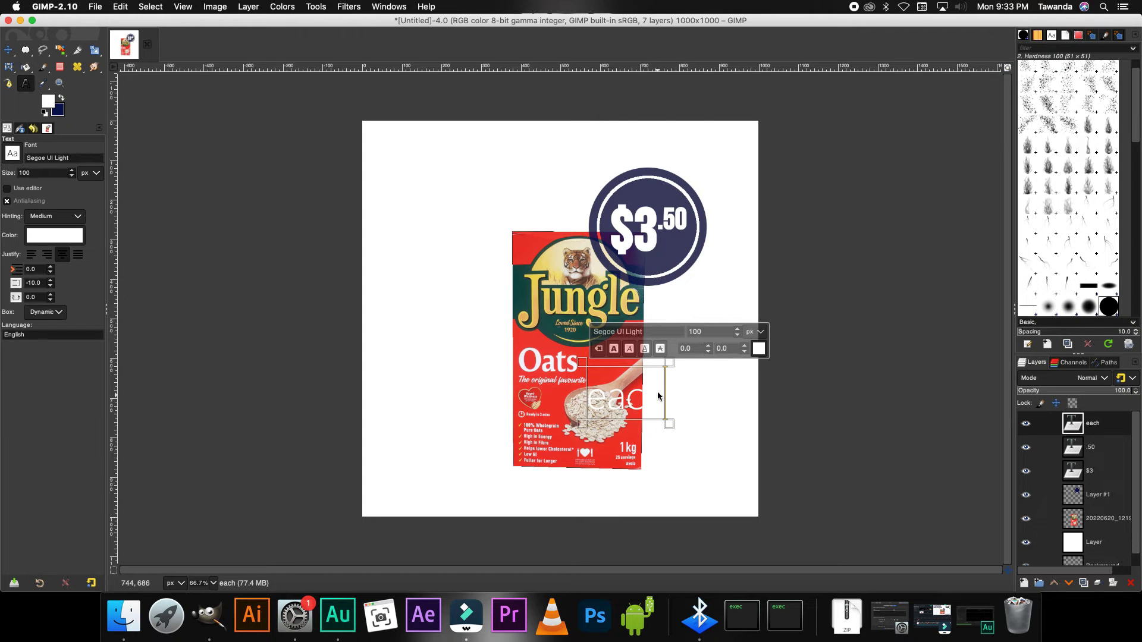
{"action": "left_click", "coordinate": [630, 331]}
{"action": "type", "text": "Bebas"}
{"action": "left_click", "coordinate": [702, 342]}
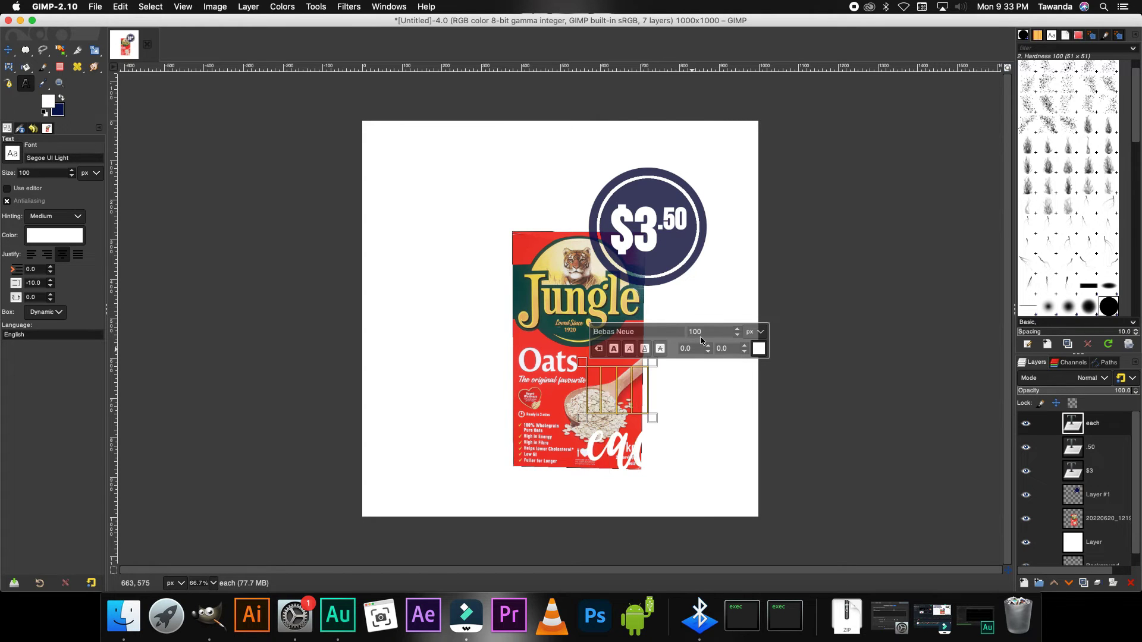
{"action": "type", "text": "50"}
{"action": "key", "text": "Return"}
{"action": "key", "text": "m"}
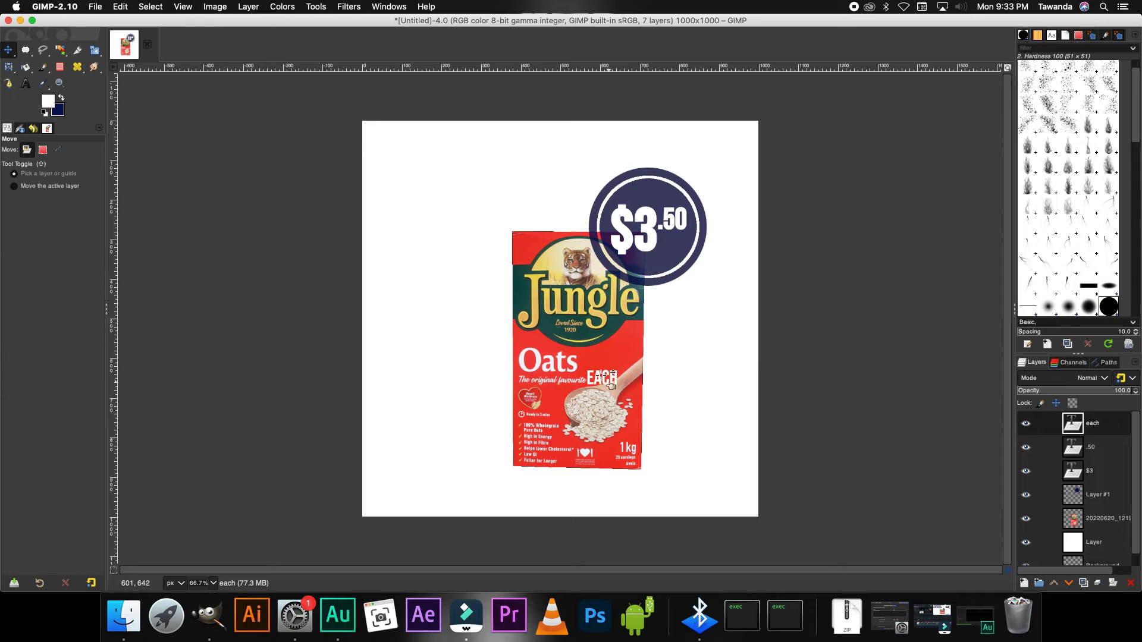
{"action": "left_click_drag", "start_coordinate": [611, 386], "coordinate": [657, 272]}
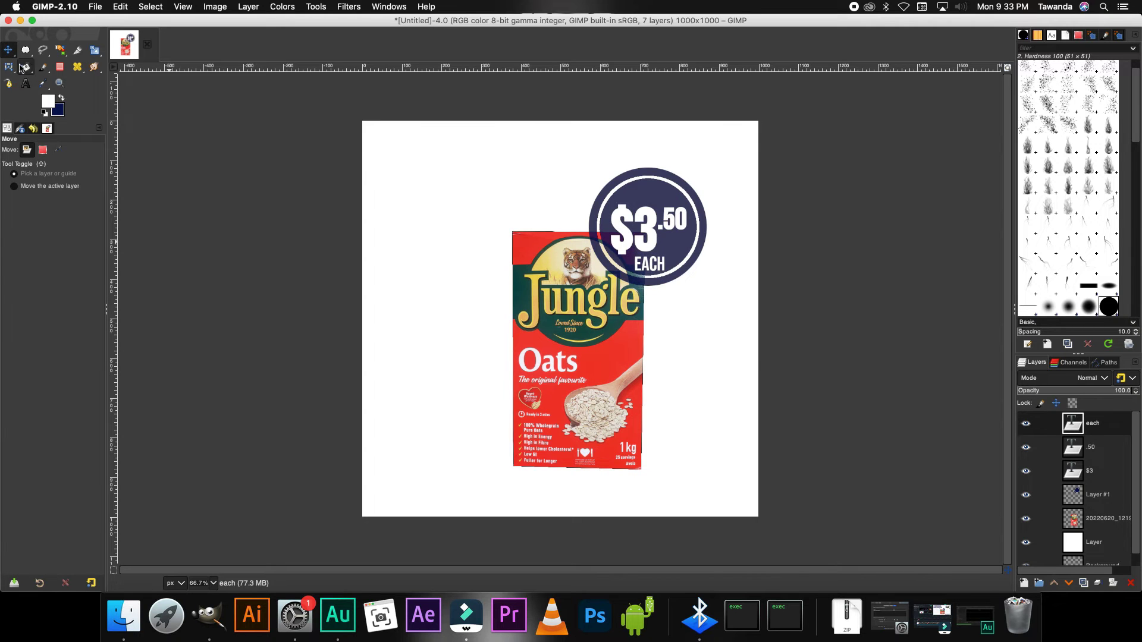
Reduce the EACH text to 35 px and nudge it slightly right and down
{"action": "left_click", "coordinate": [26, 83]}
{"action": "left_click", "coordinate": [645, 262]}
{"action": "double_click", "coordinate": [741, 218]}
{"action": "type", "text": "35"}
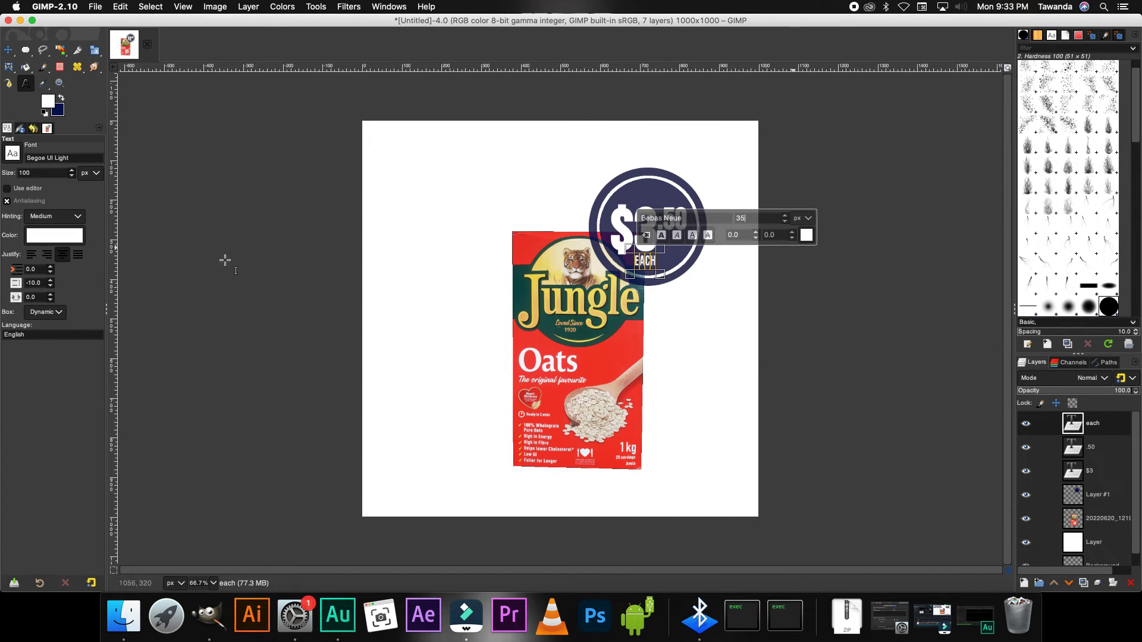
{"action": "type", "text": "m"}
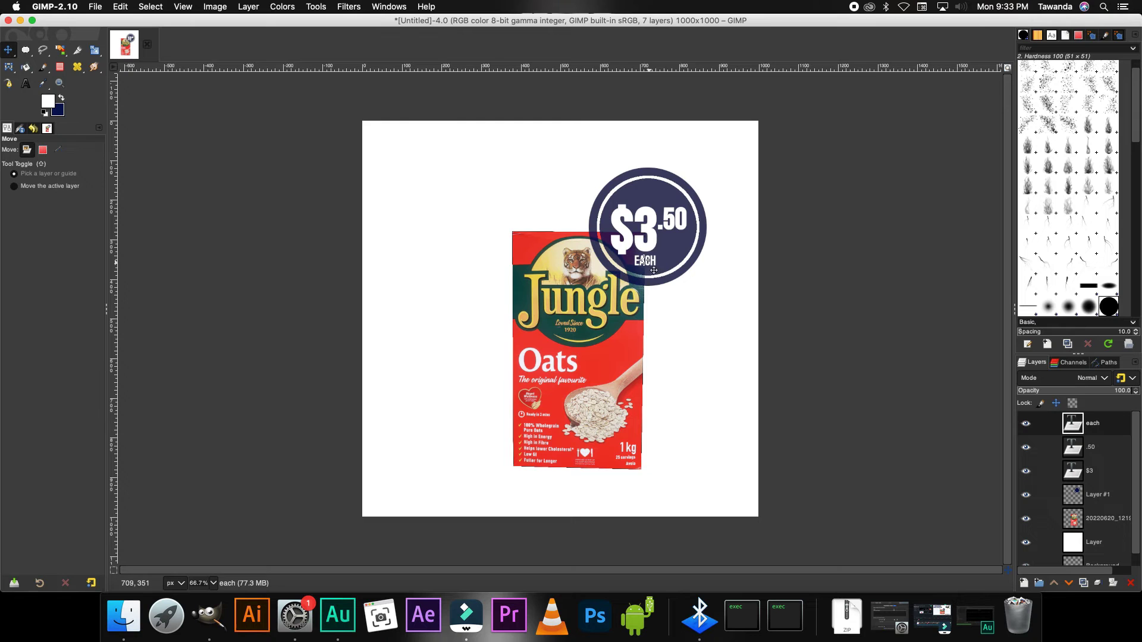
{"action": "left_click_drag", "start_coordinate": [642, 258], "coordinate": [648, 260]}
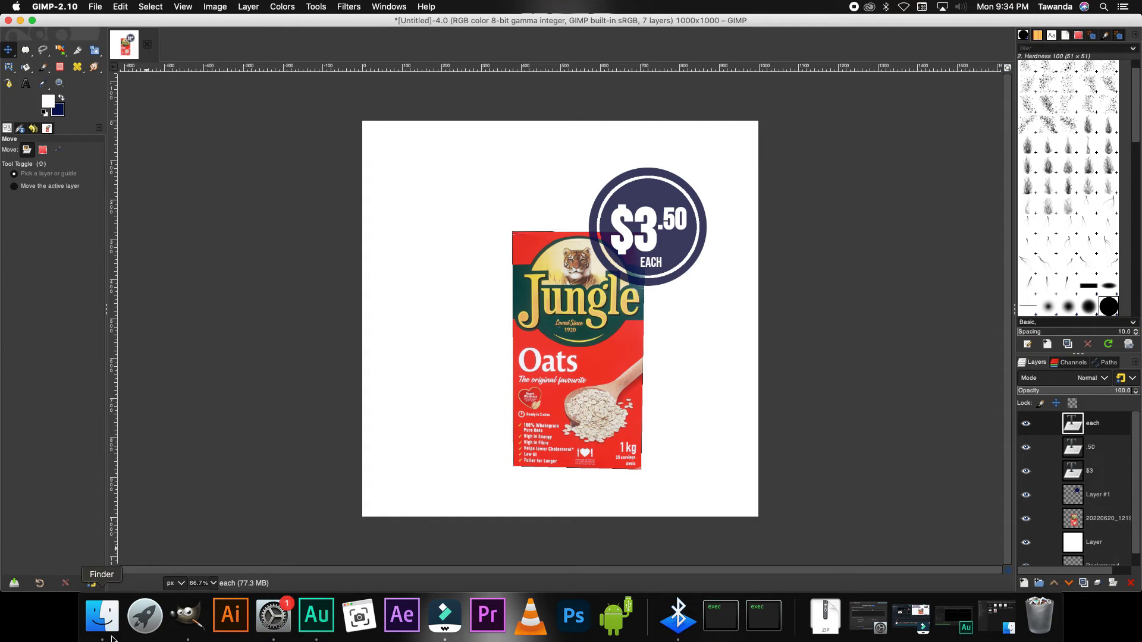
Drag 'breakfast basket logo no effects.png' from Finder onto the GIMP canvas as a new layer
{"action": "left_click", "coordinate": [102, 628]}
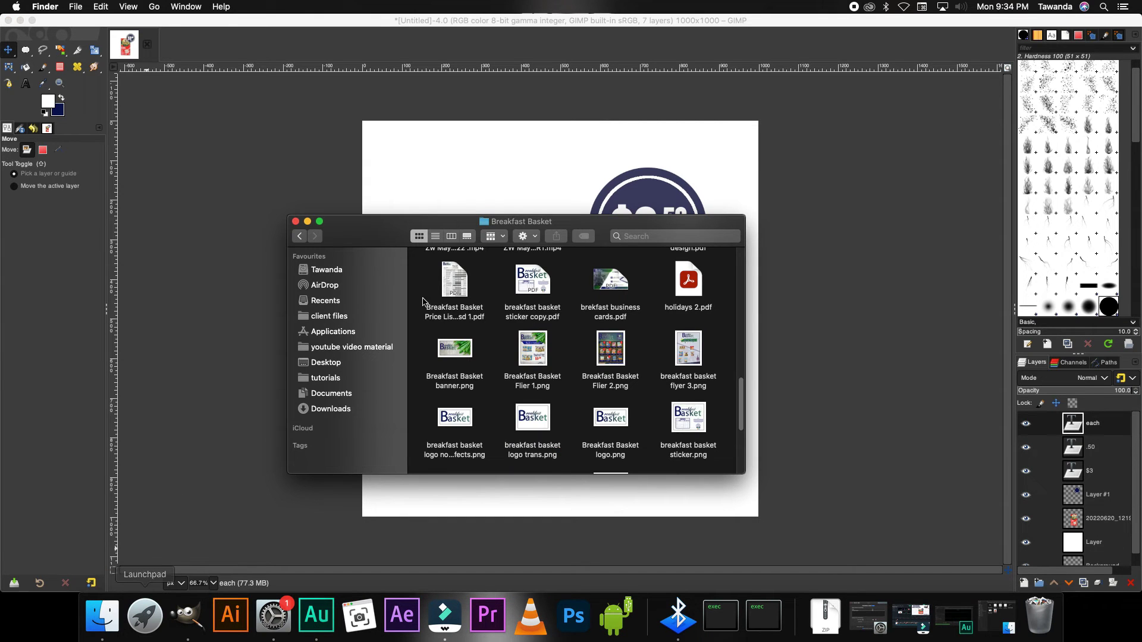
{"action": "left_click_drag", "start_coordinate": [445, 228], "coordinate": [677, 240]}
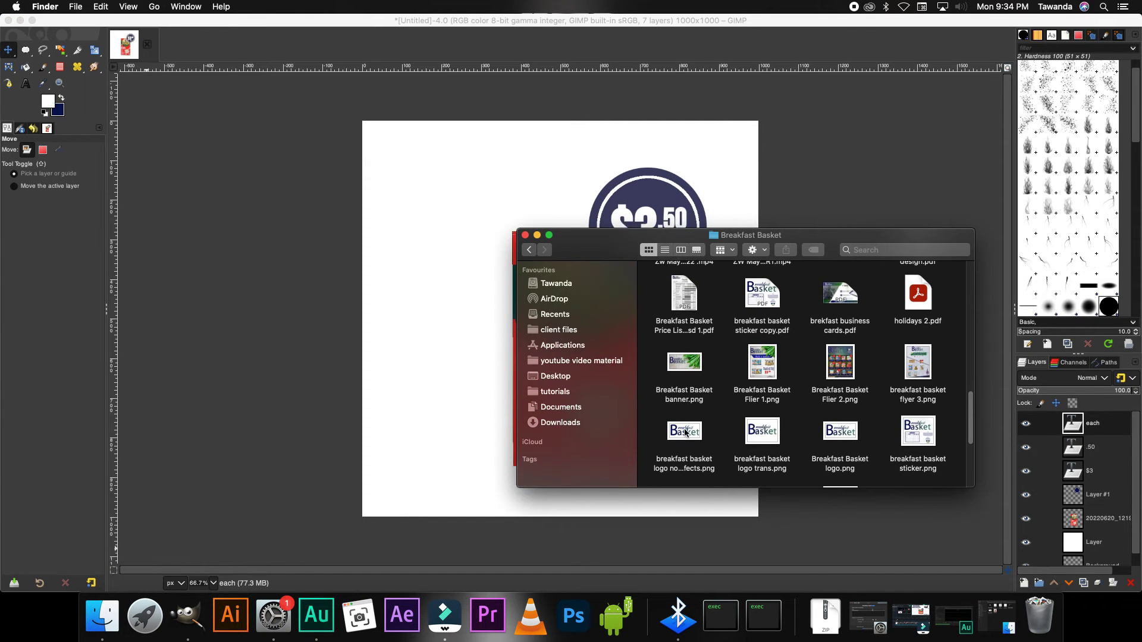
{"action": "left_click_drag", "start_coordinate": [685, 432], "coordinate": [441, 184]}
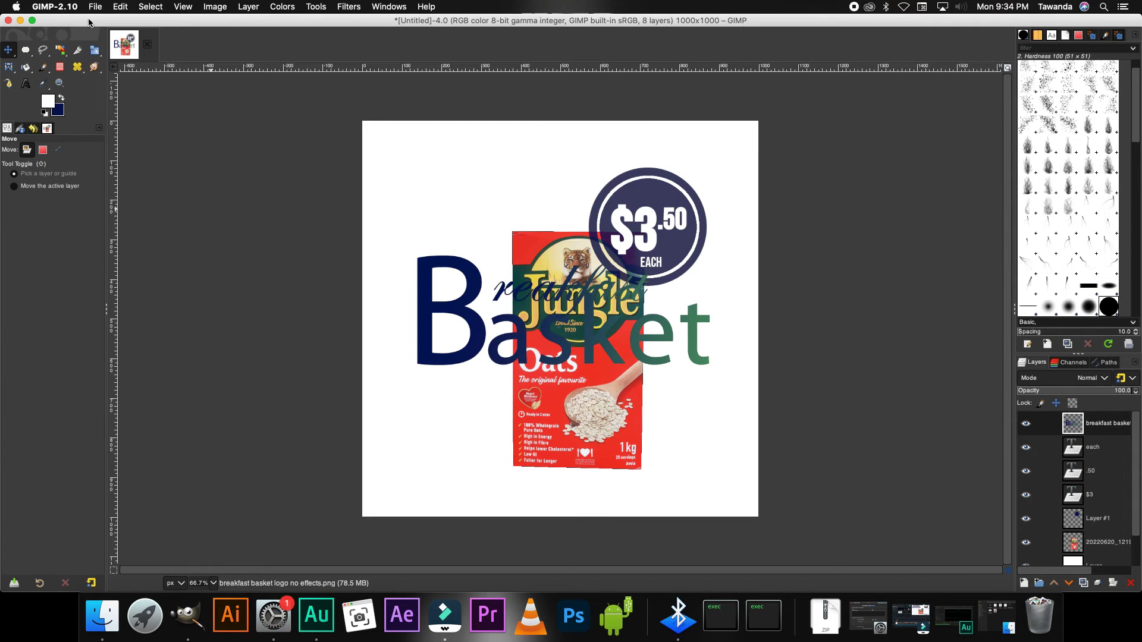
Scale the Breakfast Basket logo layer down to about 217 × 104 px in the top-left corner
{"action": "left_click", "coordinate": [95, 50]}
{"action": "left_click", "coordinate": [716, 367]}
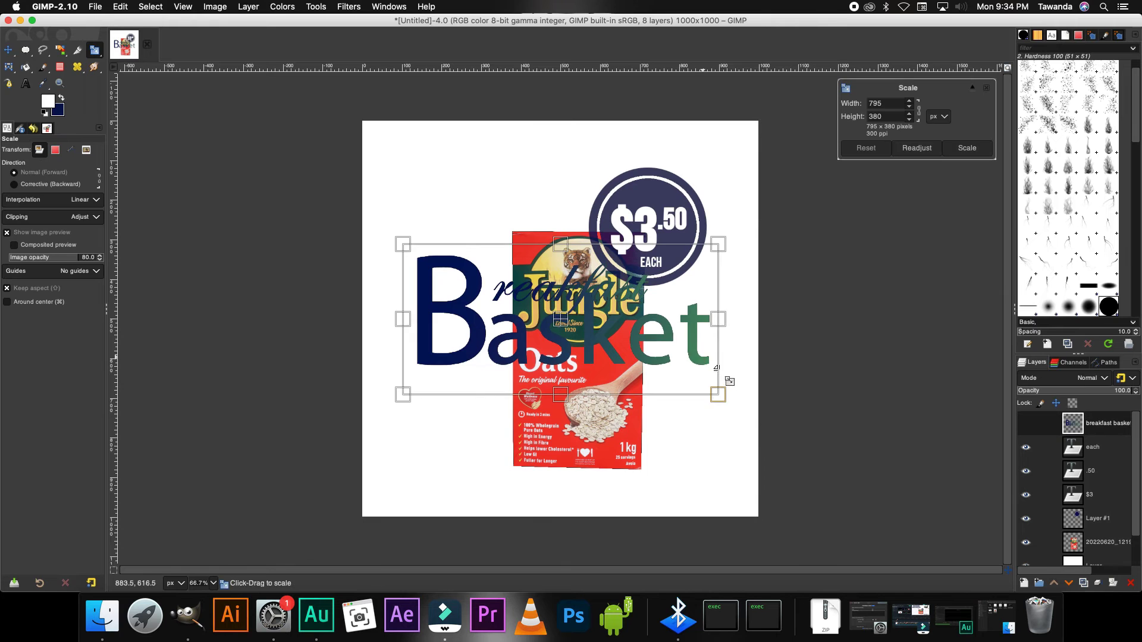
{"action": "left_click_drag", "start_coordinate": [722, 385], "coordinate": [445, 173]}
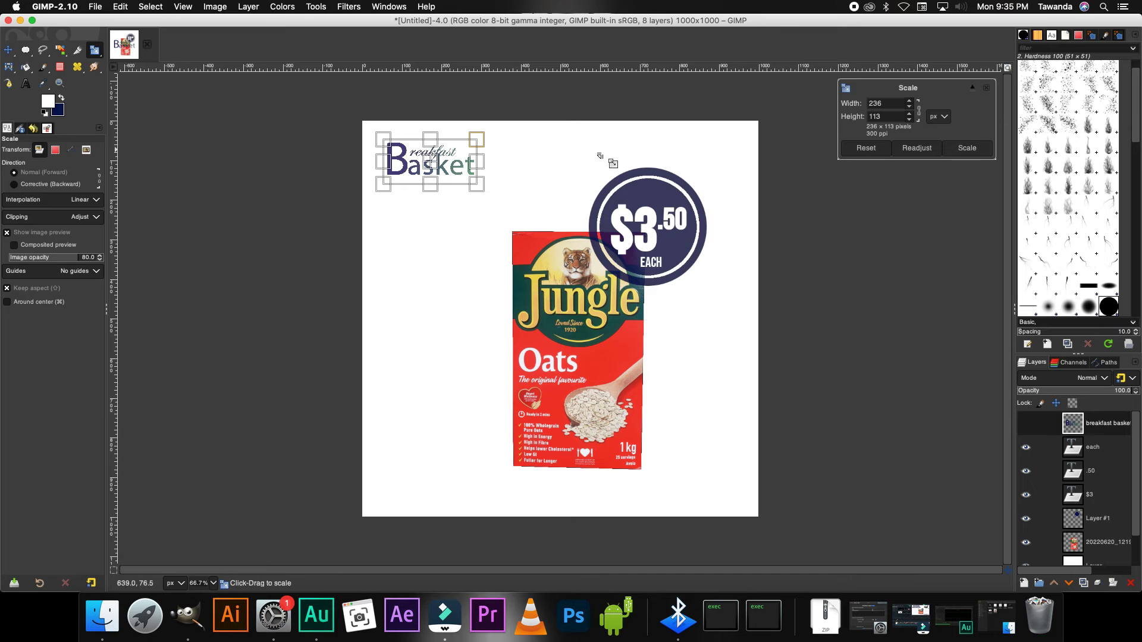
{"action": "left_click_drag", "start_coordinate": [497, 191], "coordinate": [481, 194]}
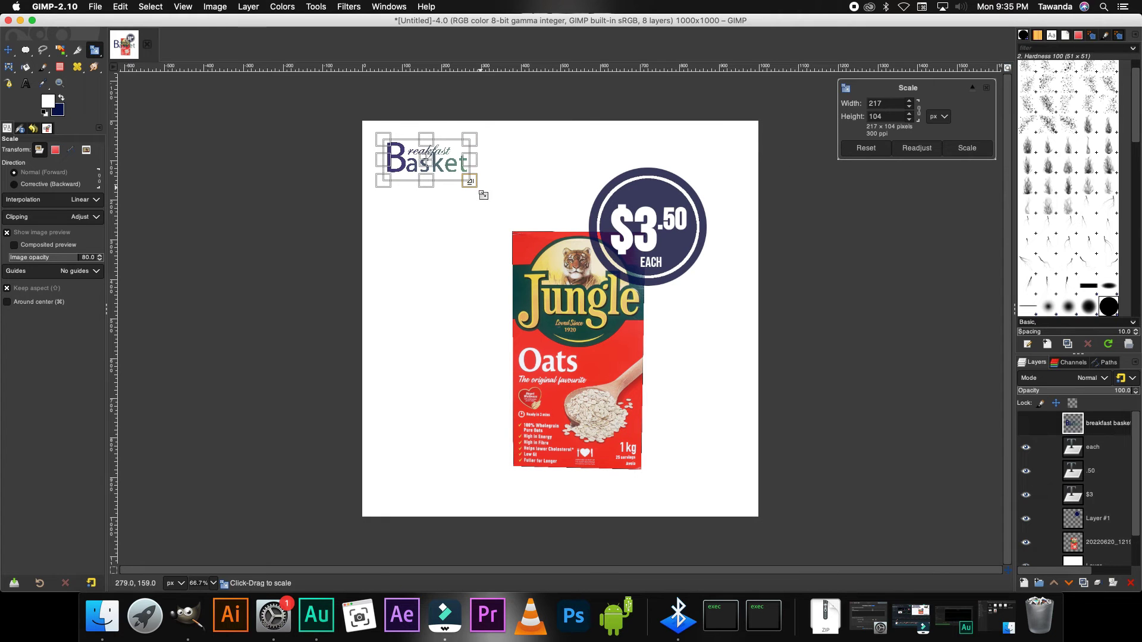
{"action": "left_click", "coordinate": [950, 148]}
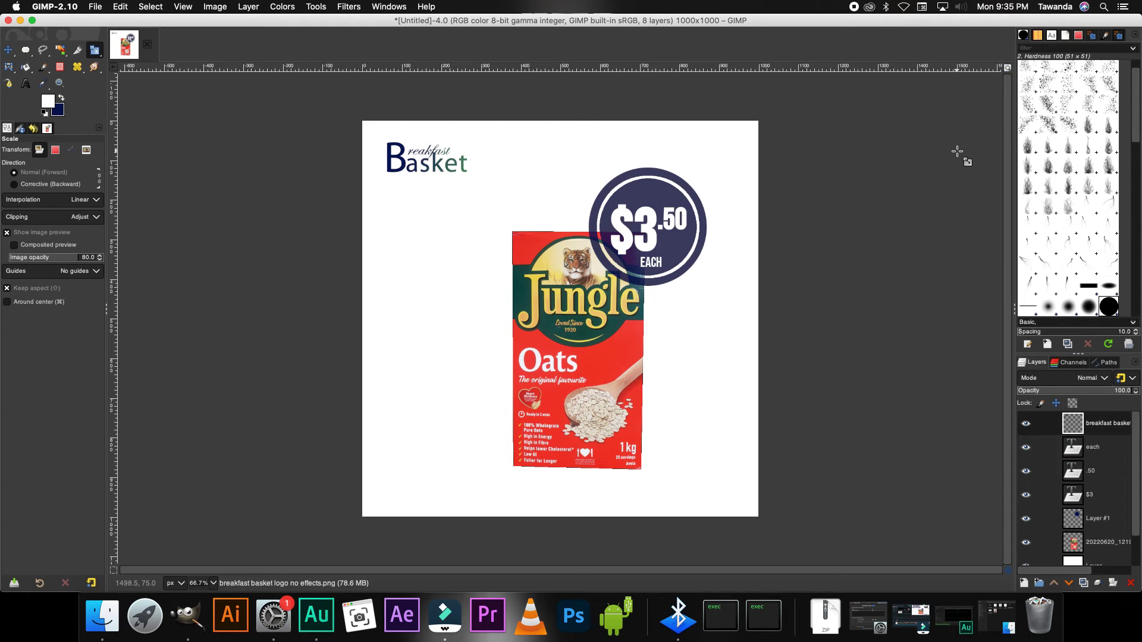
{"action": "left_click", "coordinate": [94, 626]}
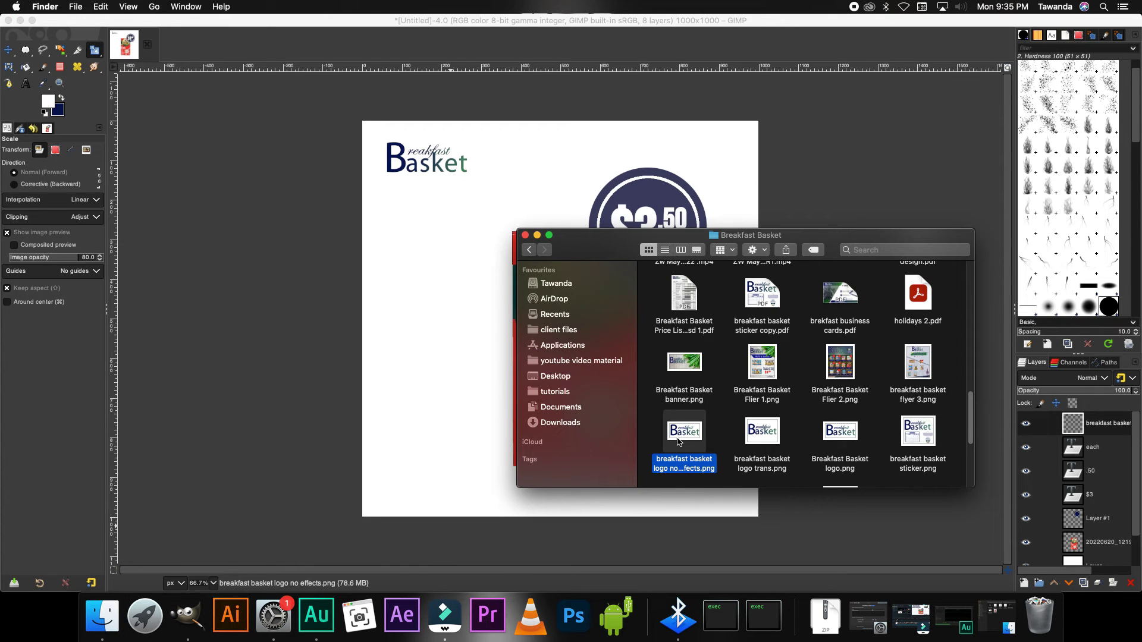
Drop a second copy of 'breakfast basket logo no effects.png' from Finder onto the canvas
{"action": "left_click_drag", "start_coordinate": [686, 439], "coordinate": [449, 311]}
{"action": "left_click_drag", "start_coordinate": [449, 311], "coordinate": [448, 308]}
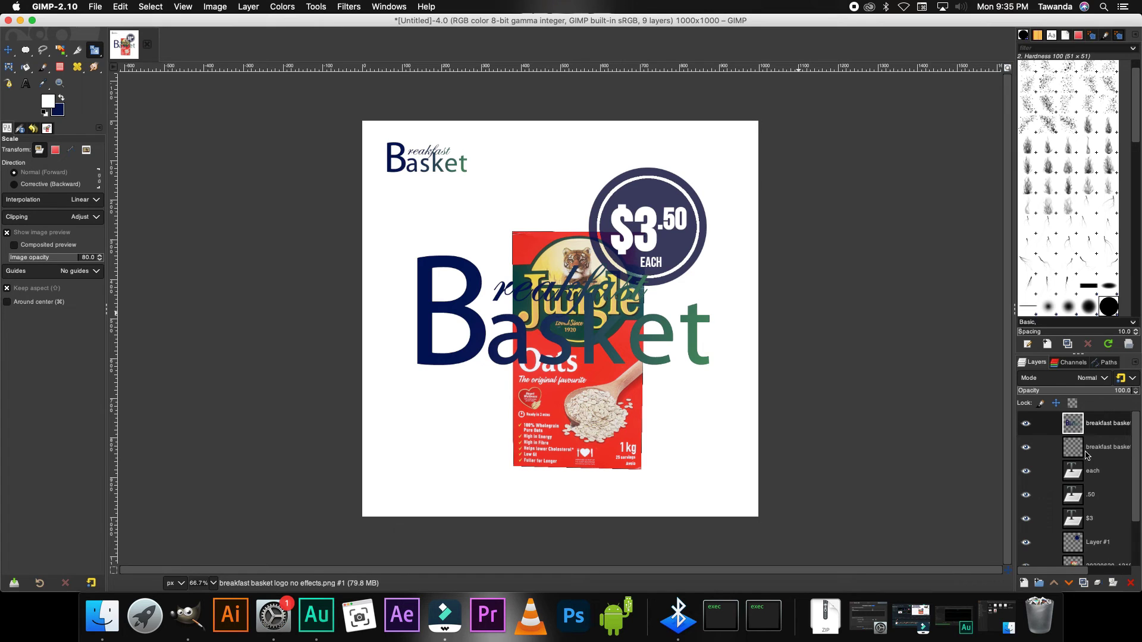
Move the large Basket logo copy down over the oats box and set its opacity to 25
{"action": "left_click", "coordinate": [9, 50]}
{"action": "left_click_drag", "start_coordinate": [480, 331], "coordinate": [501, 378]}
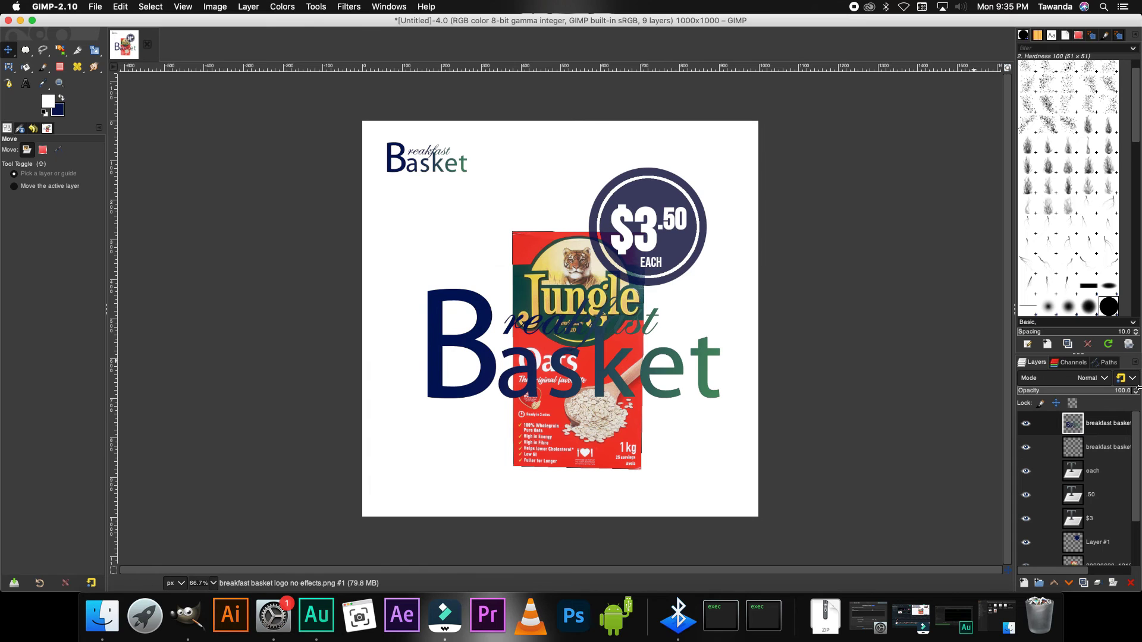
{"action": "left_click_drag", "start_coordinate": [1133, 393], "coordinate": [1128, 393]}
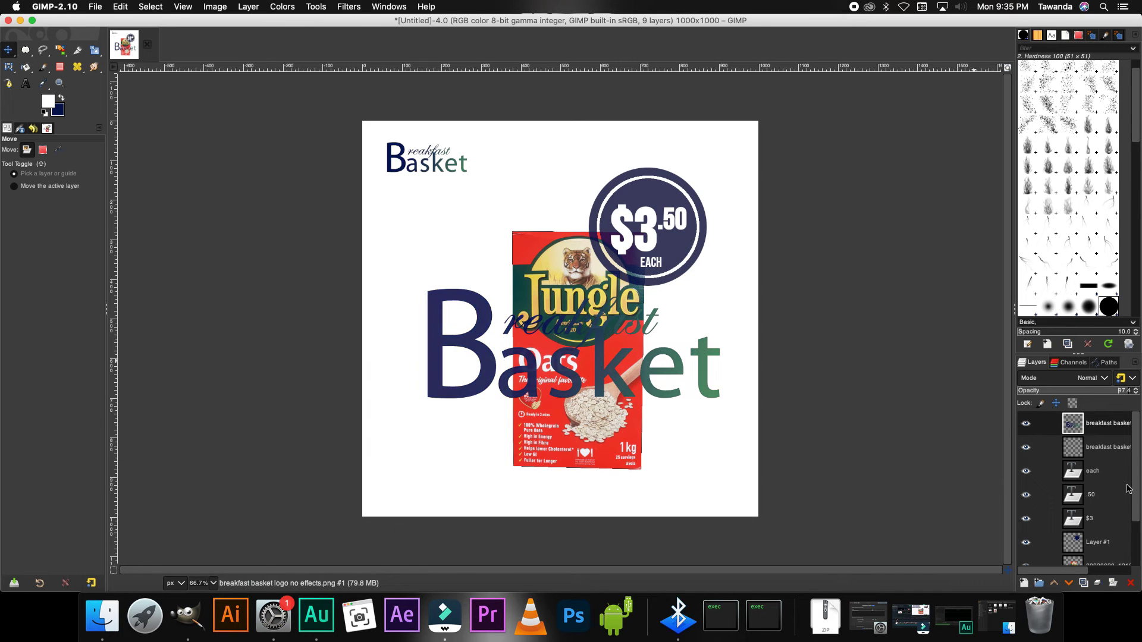
{"action": "key", "text": "BackSpace"}
{"action": "key", "text": "BackSpace"}
{"action": "key", "text": "BackSpace"}
{"action": "key", "text": "BackSpace"}
{"action": "type", "text": "25"}
{"action": "key", "text": "Return"}
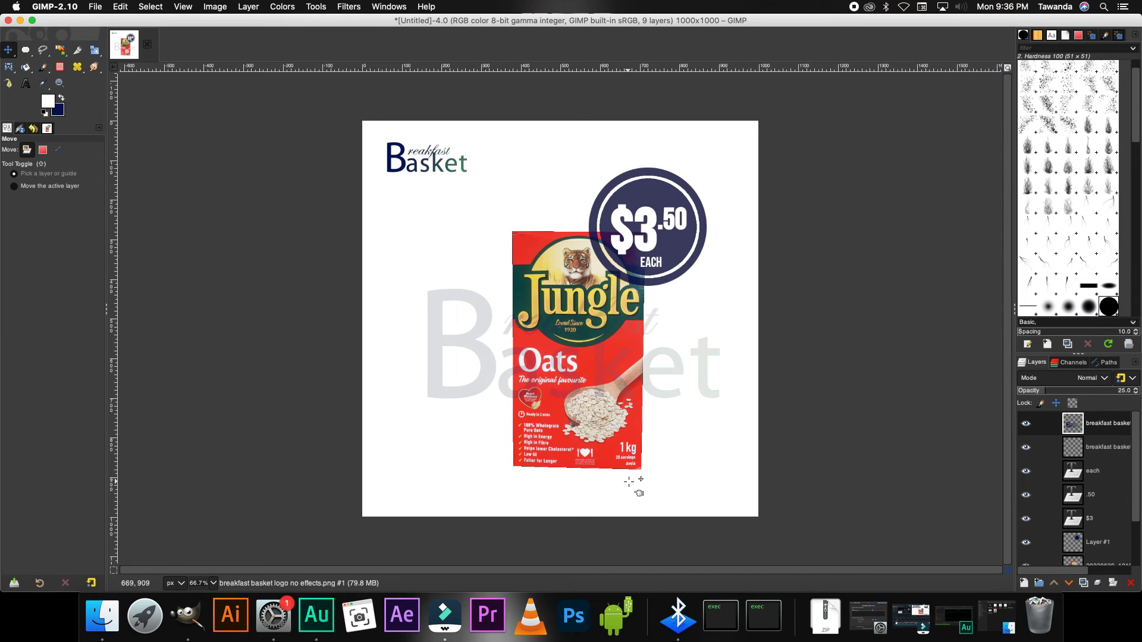
{"action": "scroll", "coordinate": [1131, 486], "scroll_direction": "down", "scroll_amount": 3}
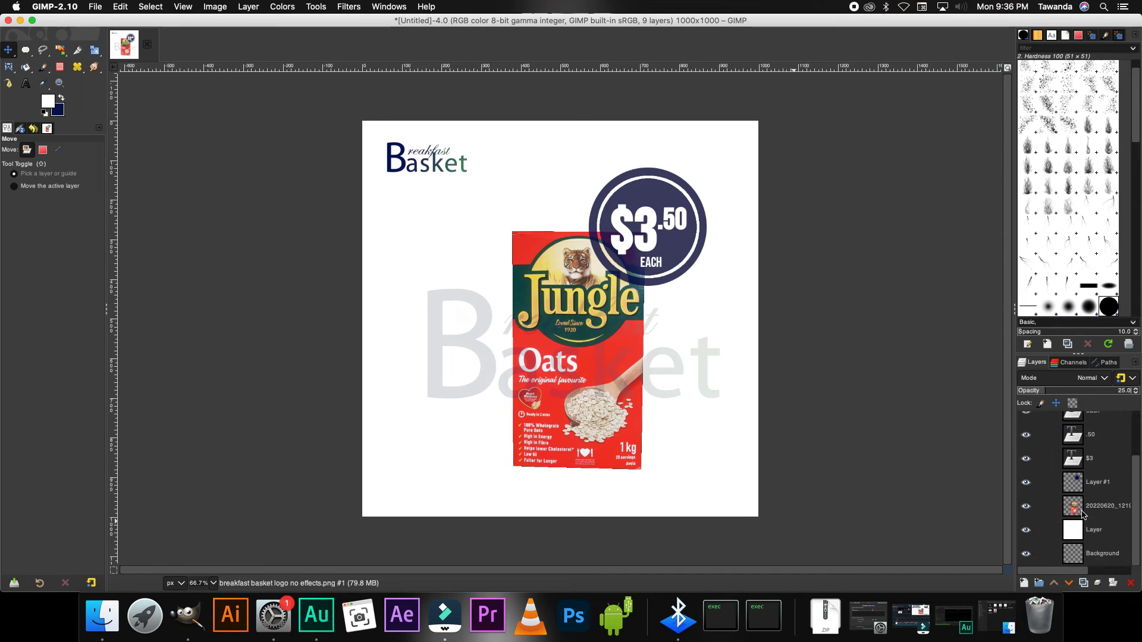
Duplicate the 20220620 oats box photo layer twice
{"action": "left_click", "coordinate": [1069, 507]}
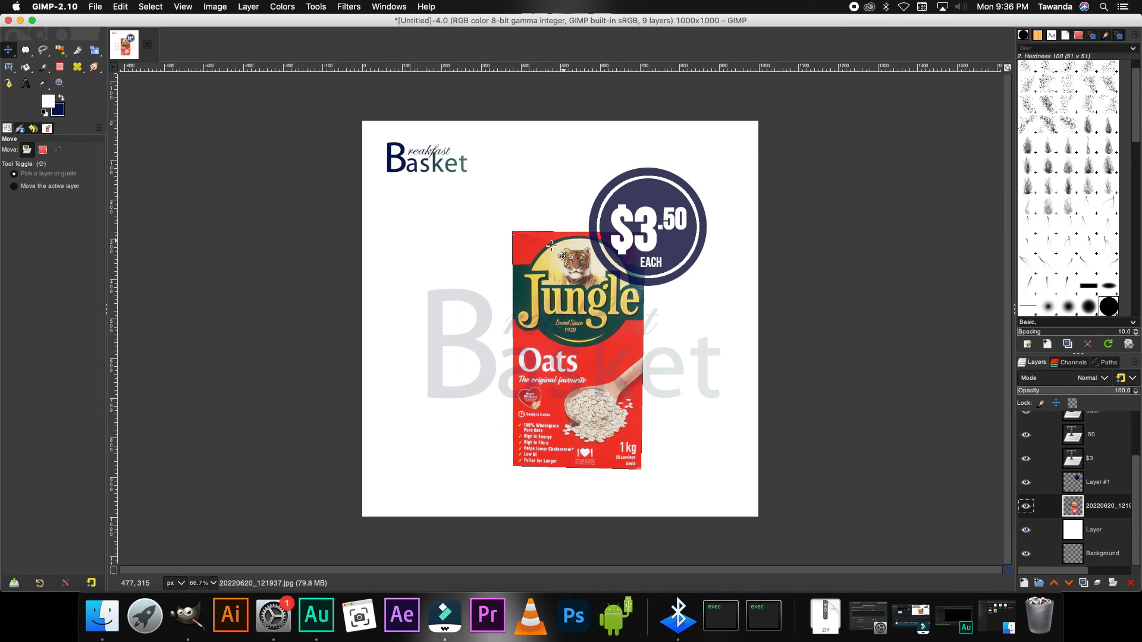
{"action": "right_click", "coordinate": [1074, 511]}
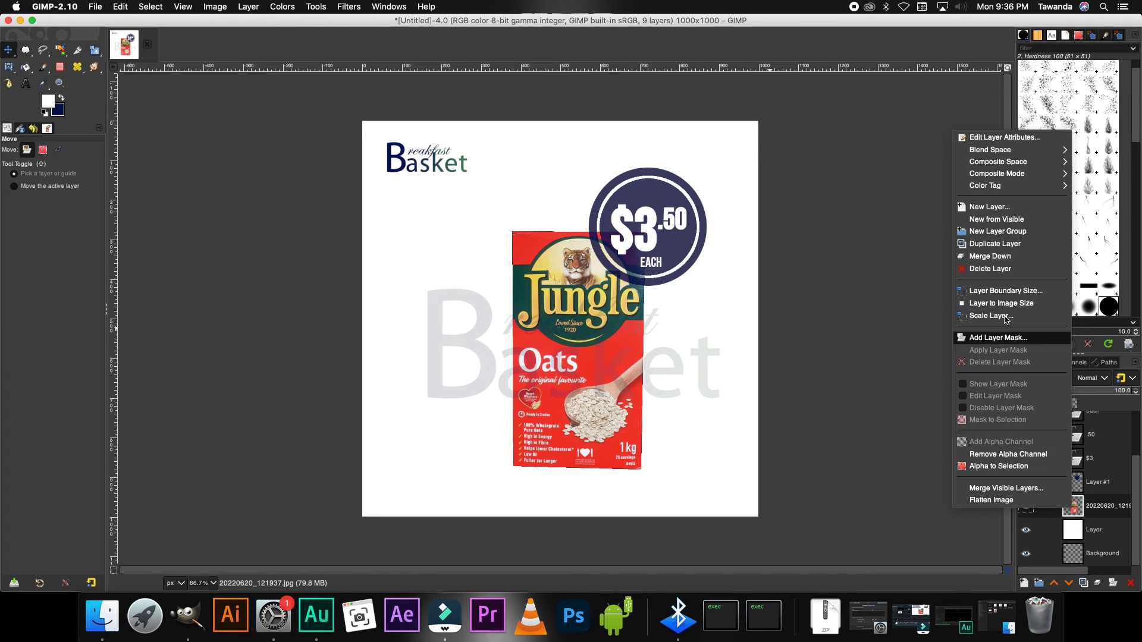
{"action": "left_click", "coordinate": [999, 244]}
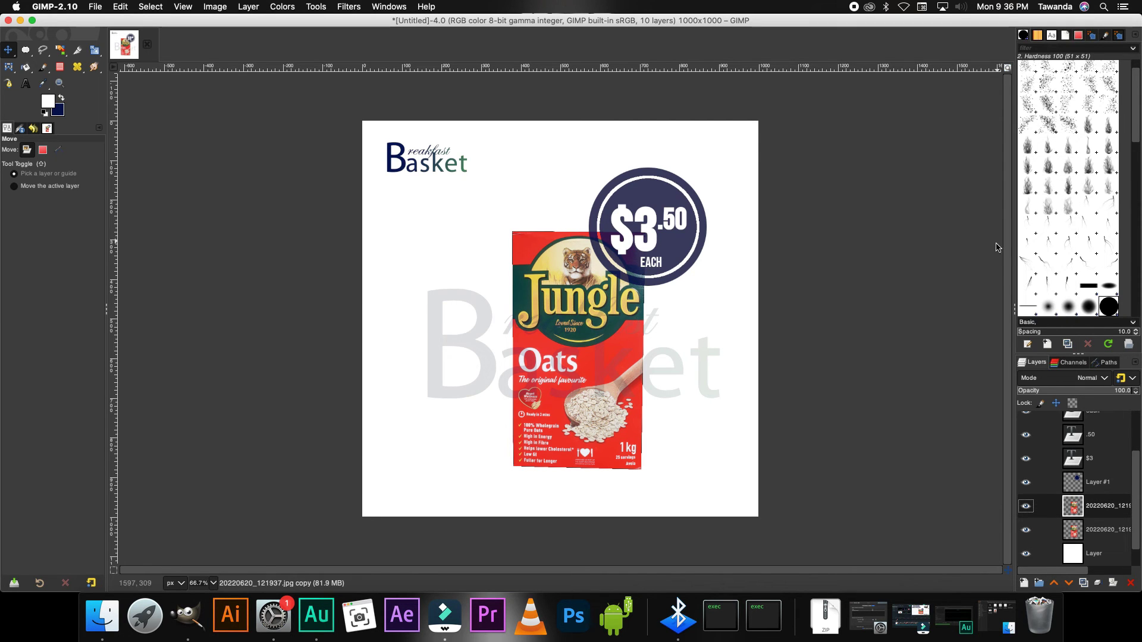
{"action": "right_click", "coordinate": [1080, 517]}
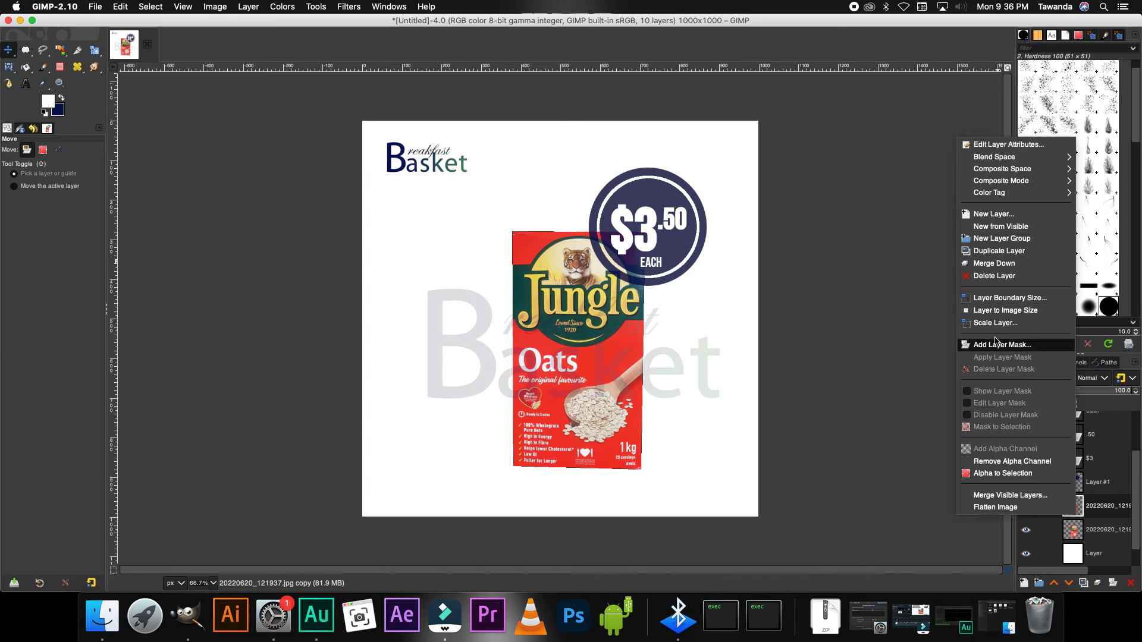
{"action": "left_click", "coordinate": [997, 256]}
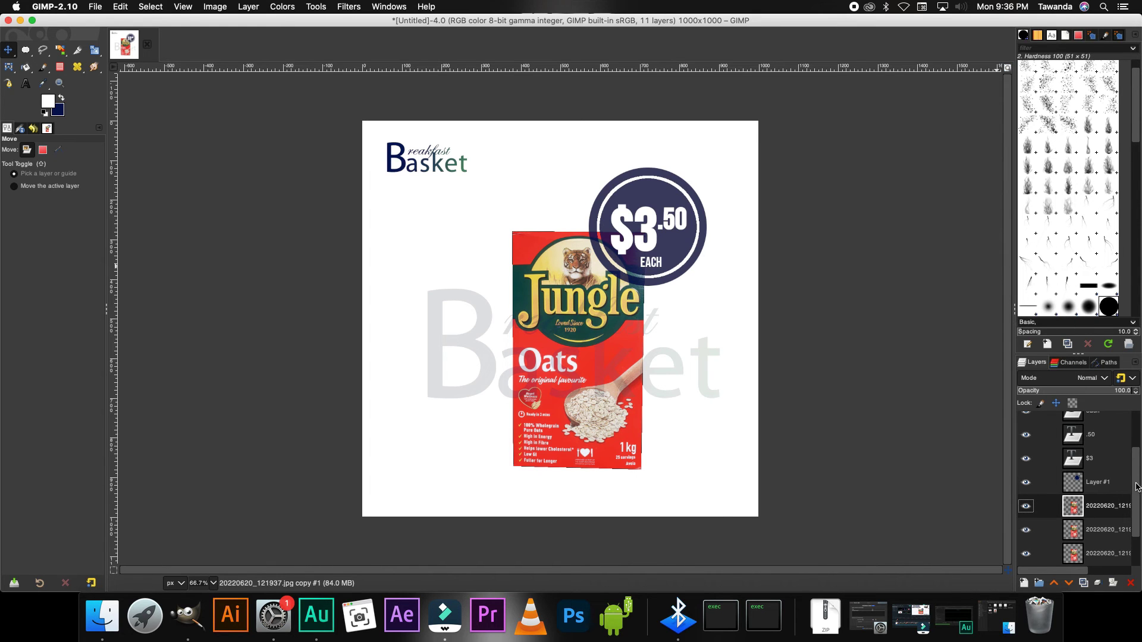
{"action": "left_click_drag", "start_coordinate": [1136, 487], "coordinate": [1137, 516]}
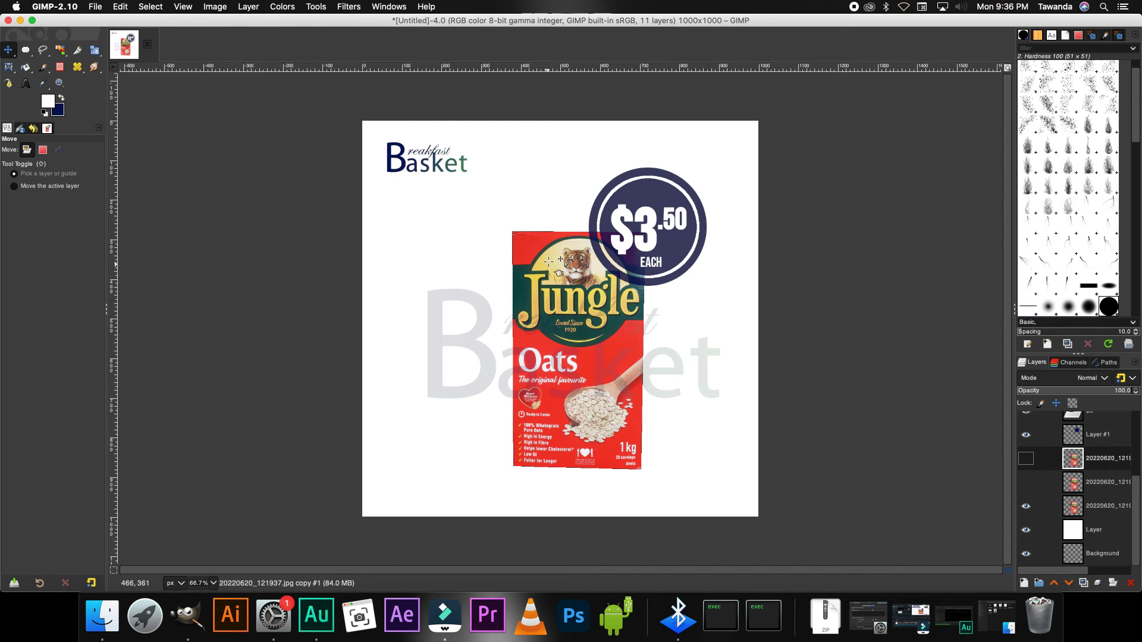
Move one box left, show the two copies, and place them right and lower centre
{"action": "left_click_drag", "start_coordinate": [548, 254], "coordinate": [462, 257]}
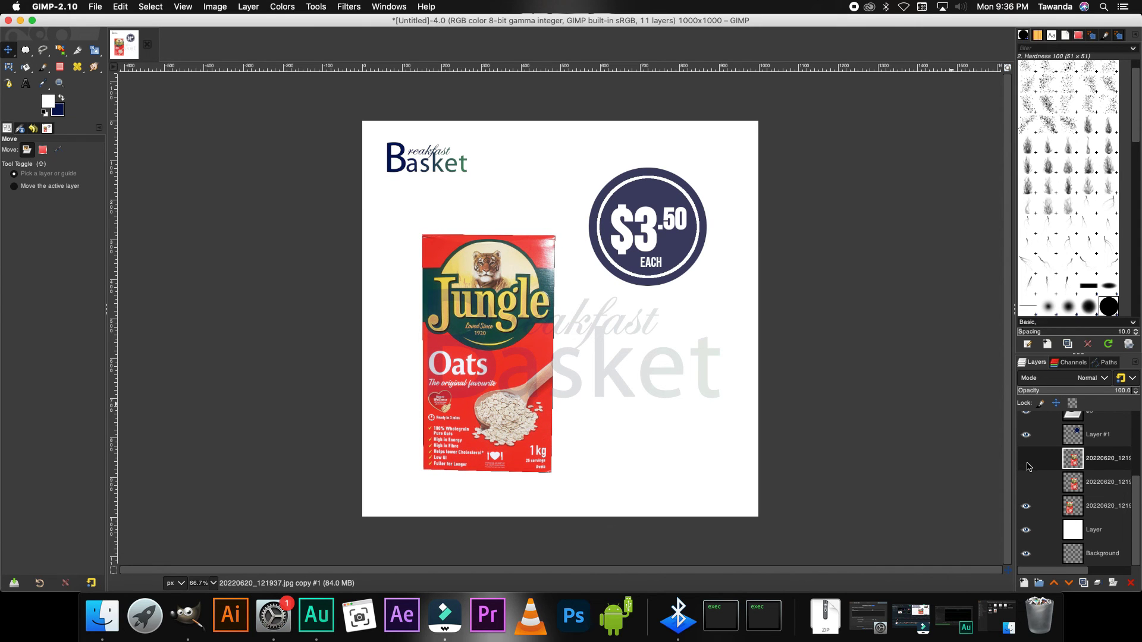
{"action": "left_click", "coordinate": [1058, 487]}
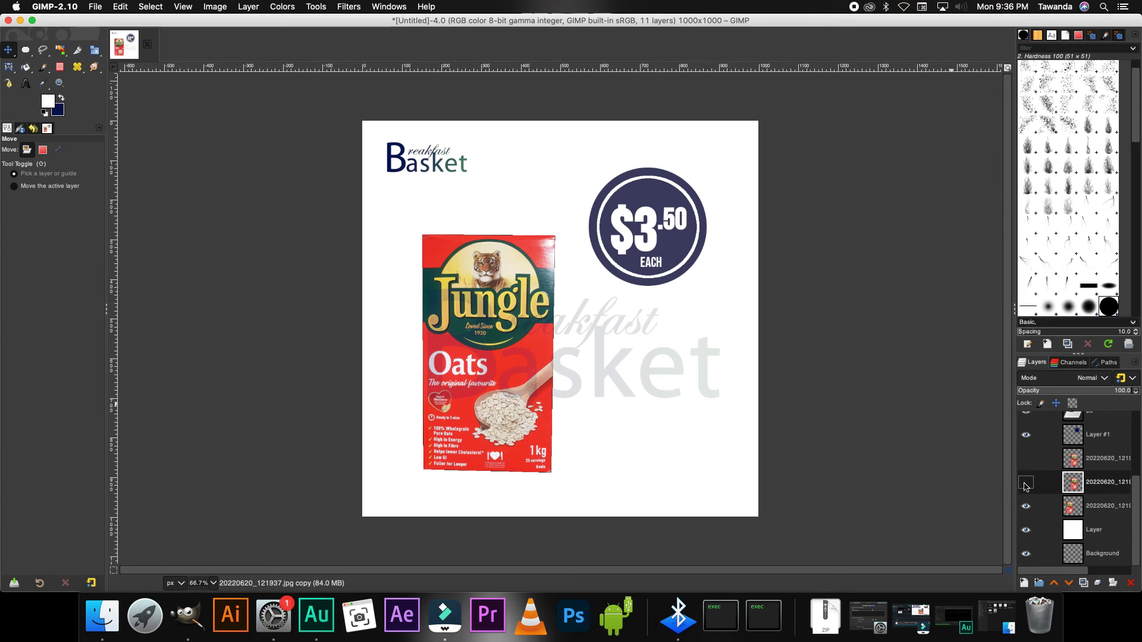
{"action": "left_click", "coordinate": [1026, 483]}
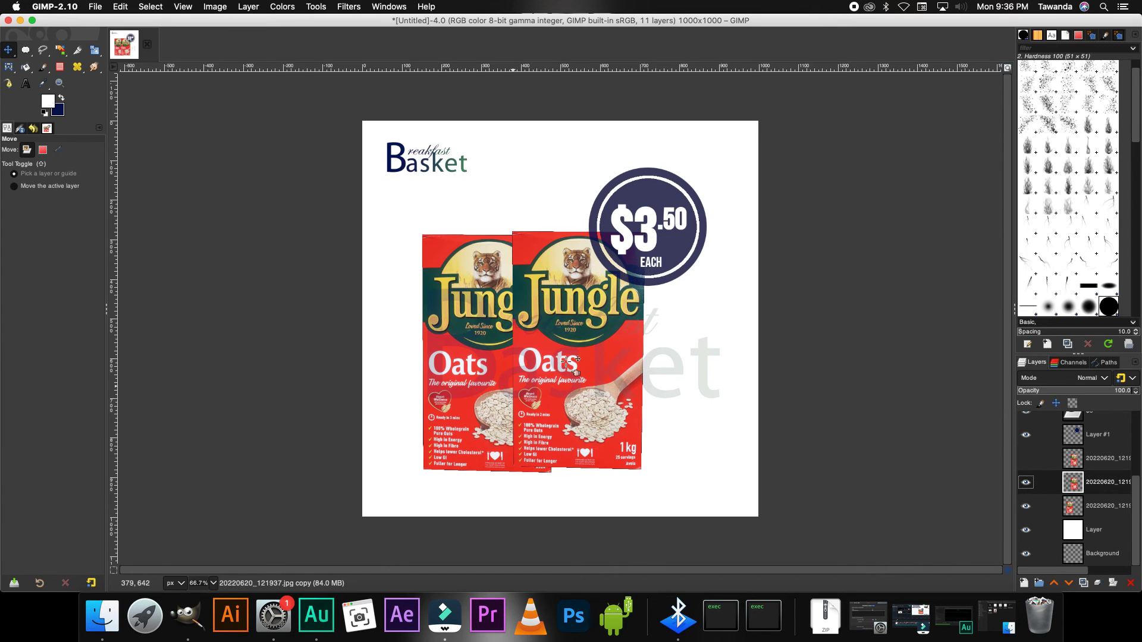
{"action": "left_click_drag", "start_coordinate": [569, 263], "coordinate": [620, 266]}
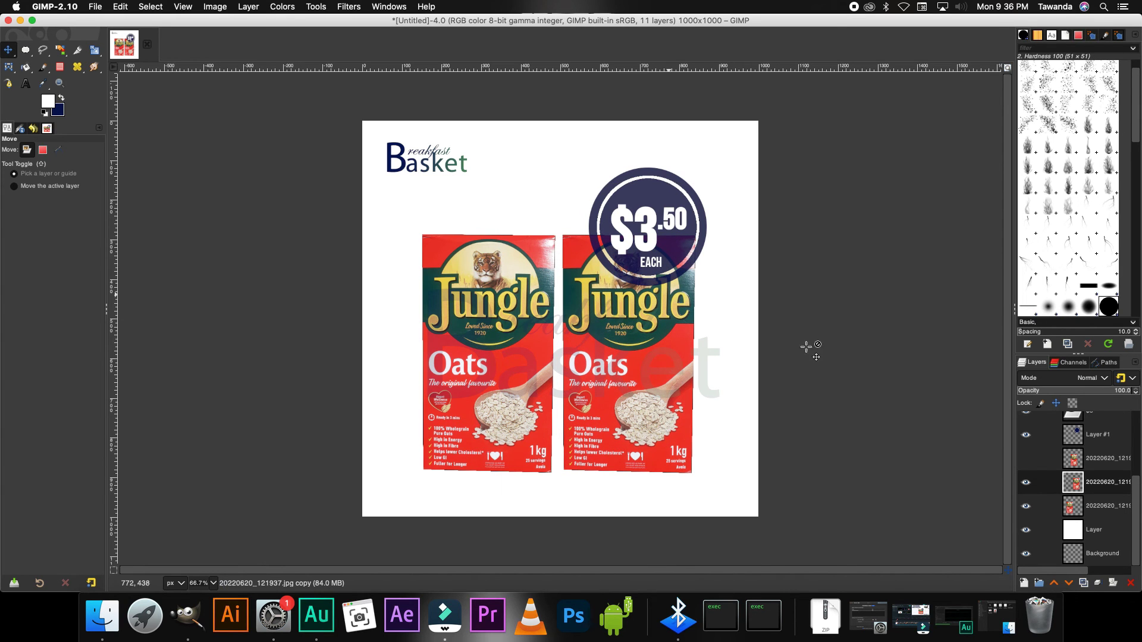
{"action": "left_click", "coordinate": [1029, 459]}
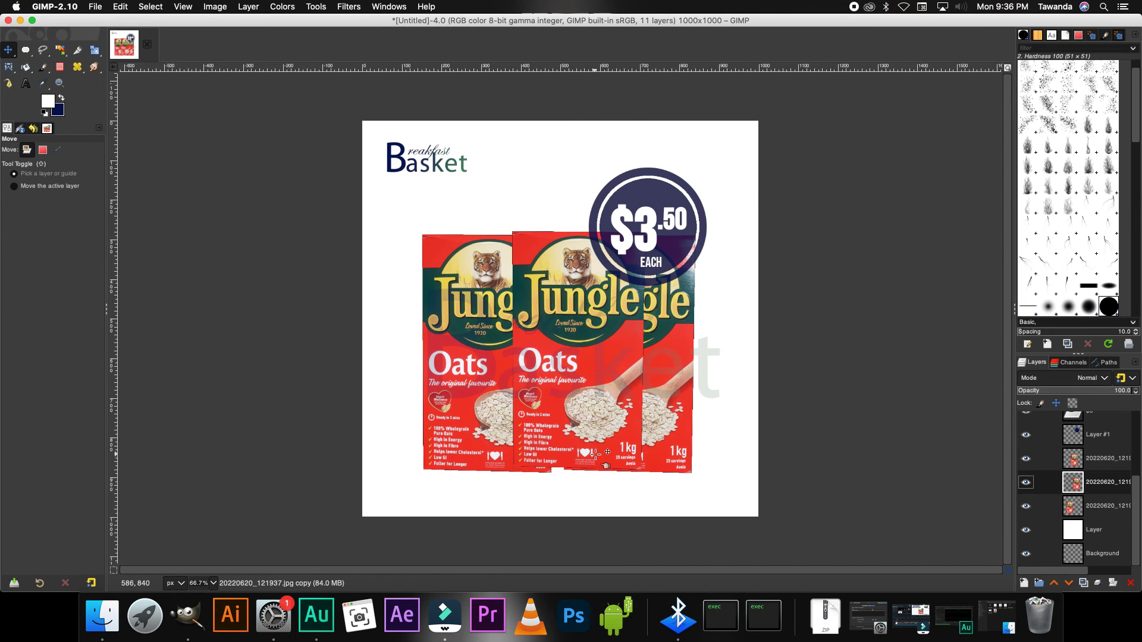
{"action": "left_click_drag", "start_coordinate": [595, 454], "coordinate": [589, 467]}
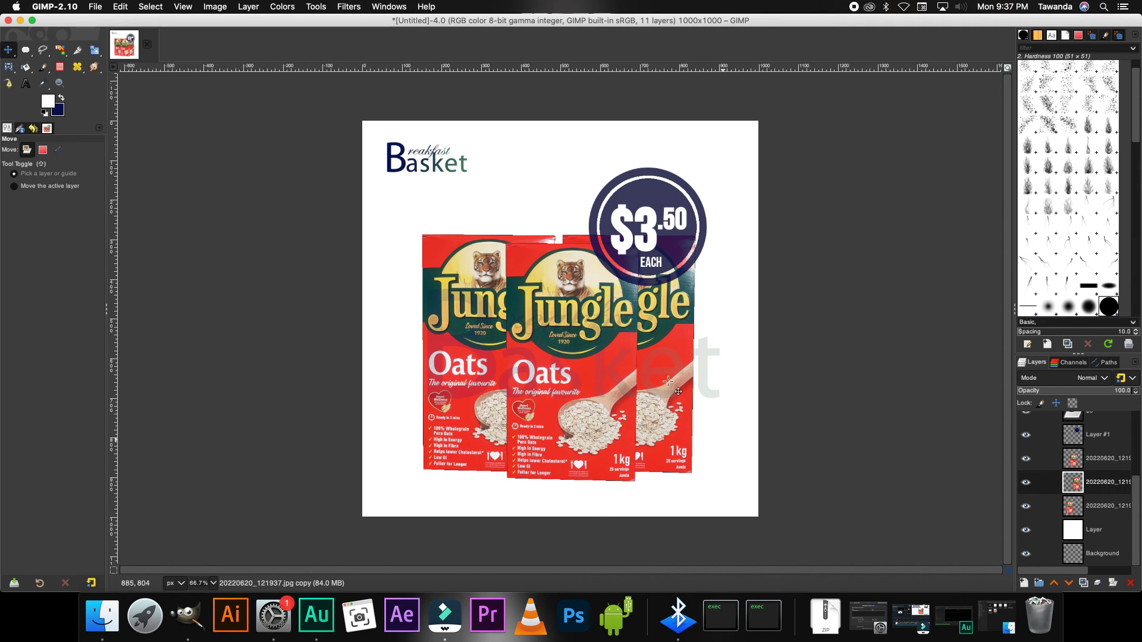
{"action": "left_click", "coordinate": [1086, 458]}
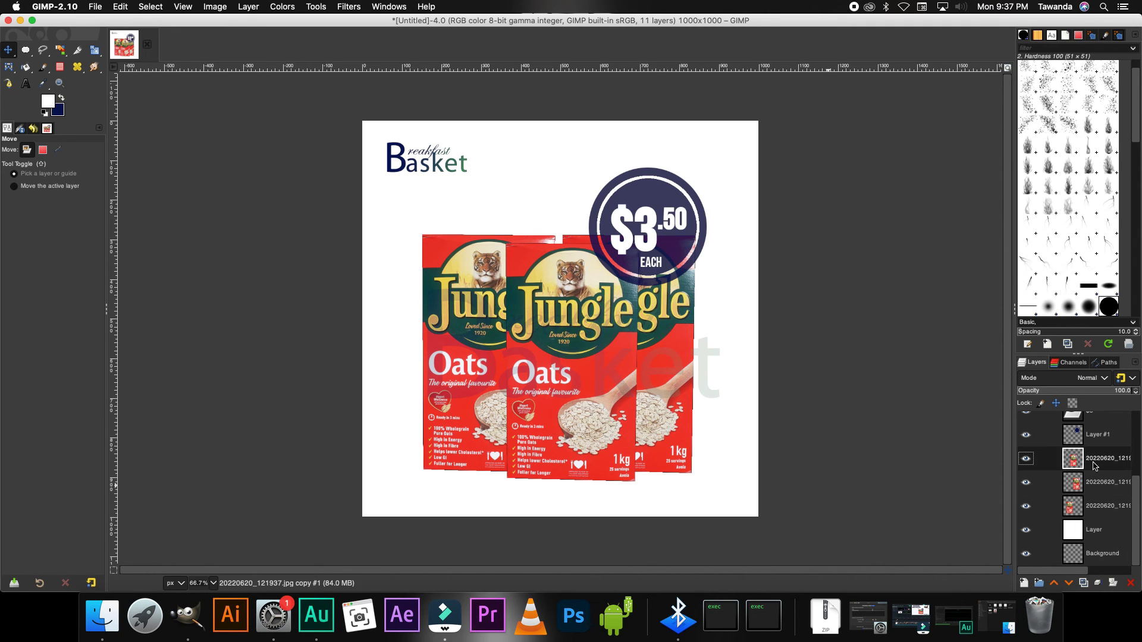
Apply a Drop Shadow with 0.895 opacity to the front oats box
{"action": "left_click", "coordinate": [349, 7]}
{"action": "mouse_move", "coordinate": [369, 99]}
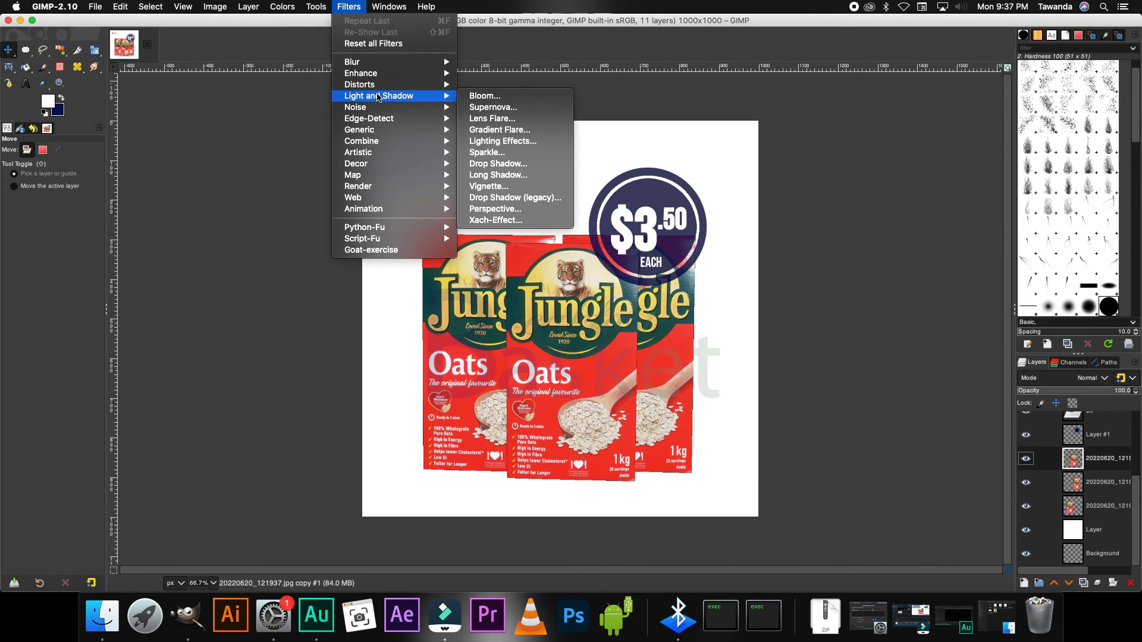
{"action": "left_click", "coordinate": [498, 164]}
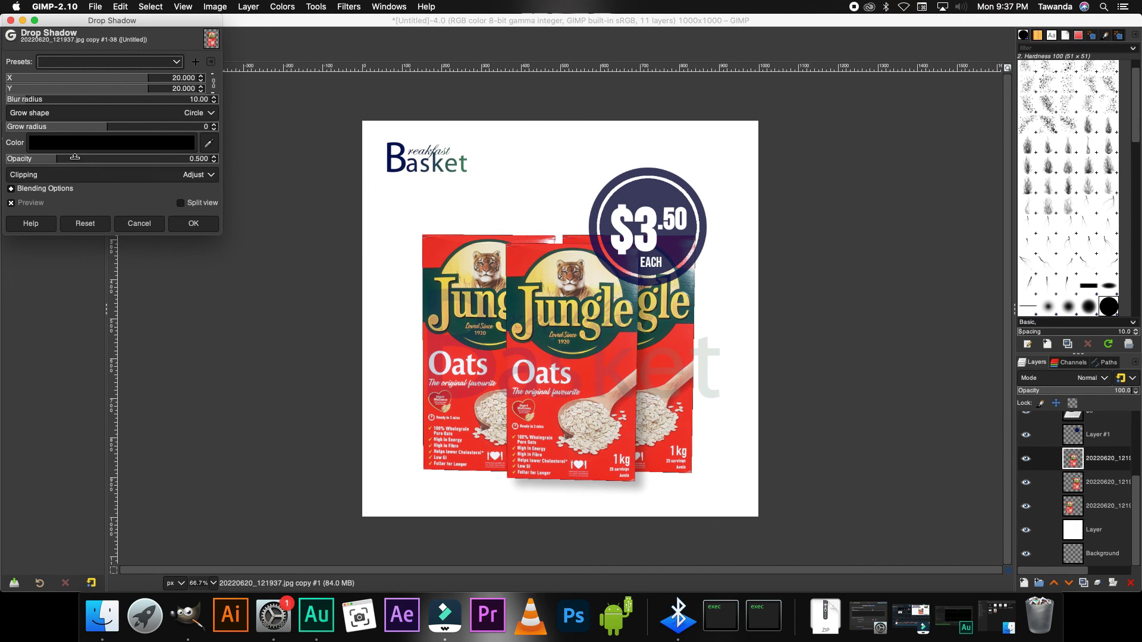
{"action": "left_click_drag", "start_coordinate": [75, 157], "coordinate": [98, 158]}
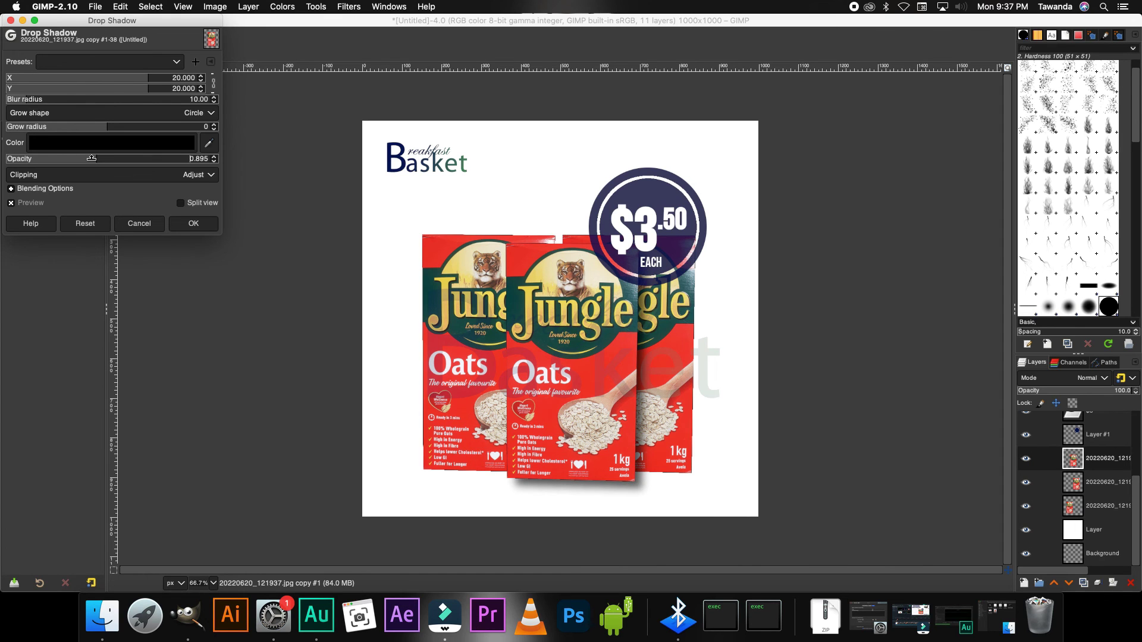
{"action": "left_click", "coordinate": [195, 224]}
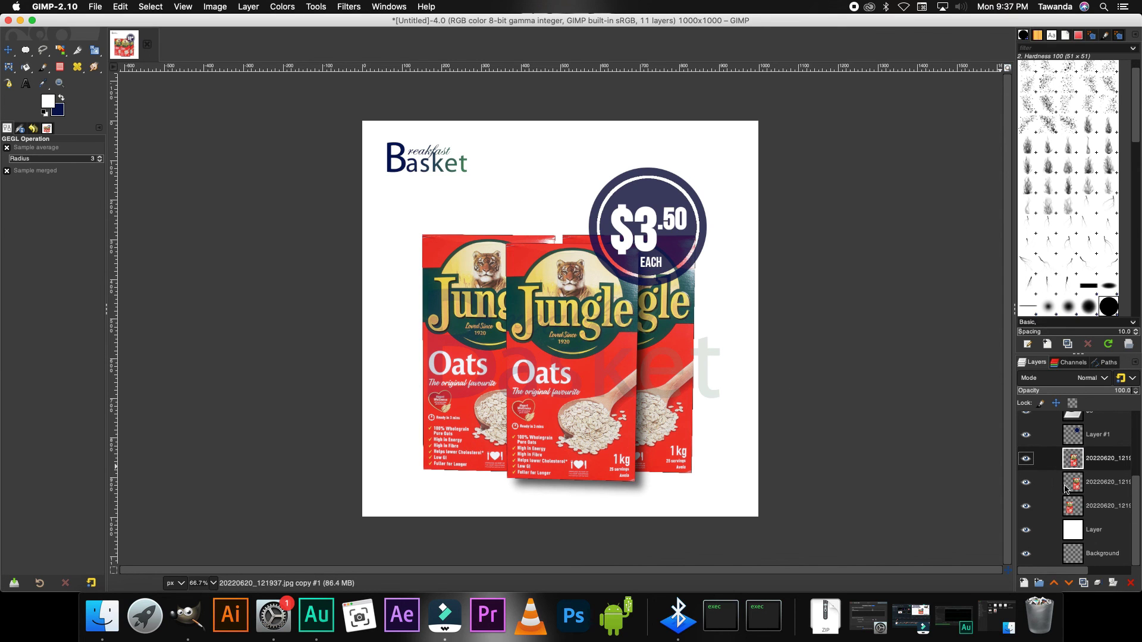
Select the right-hand box layer and toggle its visibility off and on to check it
{"action": "left_click", "coordinate": [1074, 484]}
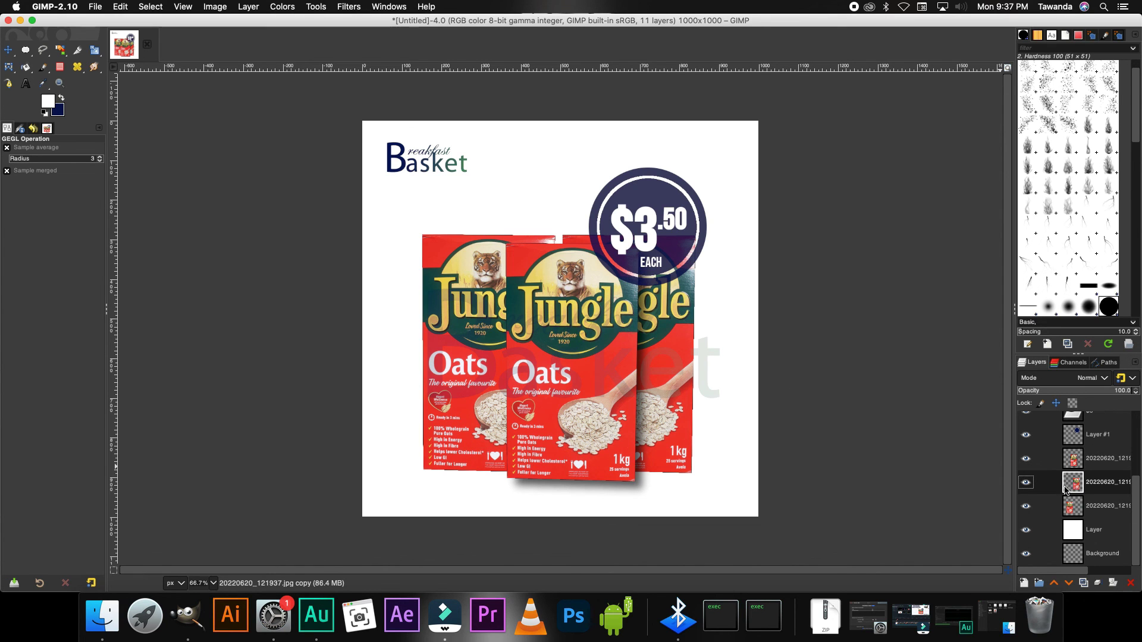
{"action": "left_click", "coordinate": [1027, 483]}
{"action": "left_click", "coordinate": [1027, 482]}
{"action": "left_click", "coordinate": [348, 6]}
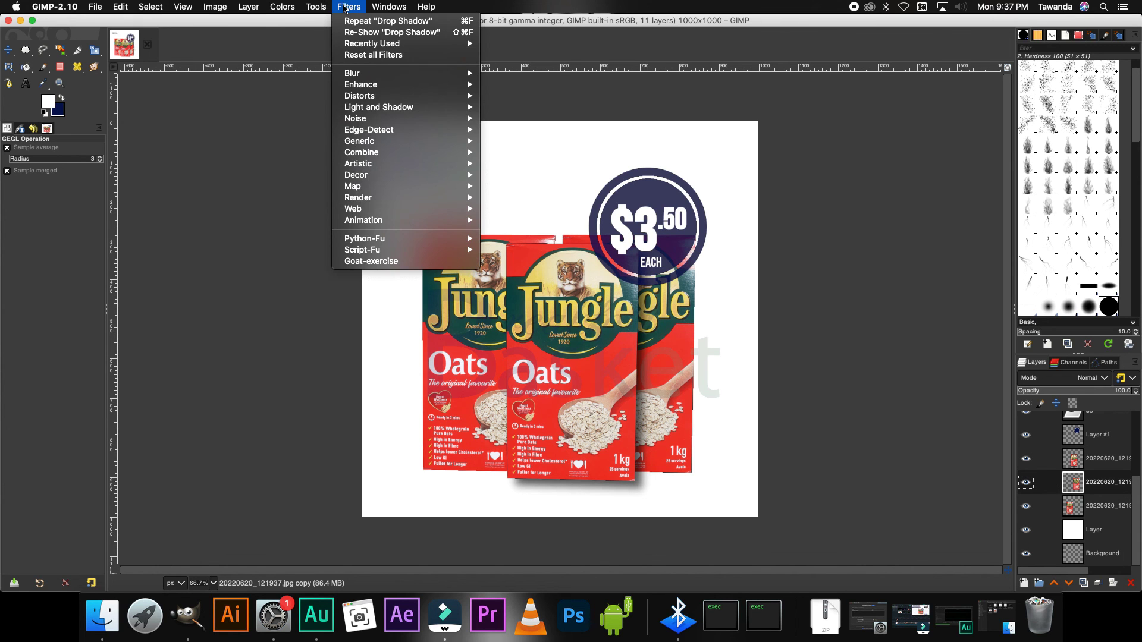
Repeat the Drop Shadow filter on the right-hand Jungle Oats box layer
{"action": "left_click", "coordinate": [369, 22]}
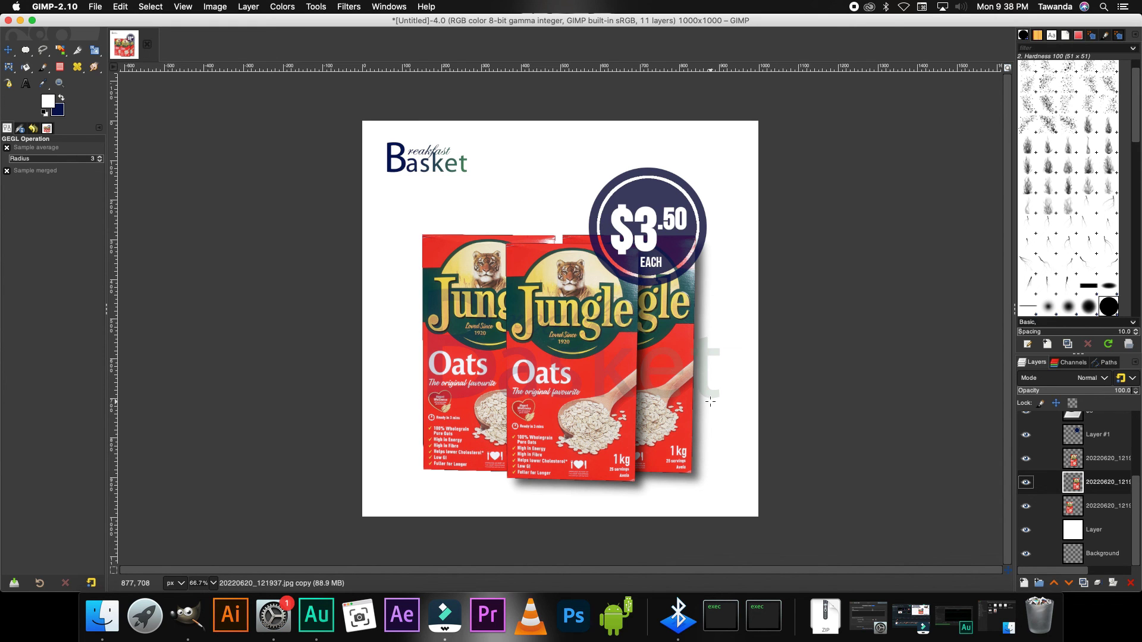
{"action": "left_click", "coordinate": [1026, 458]}
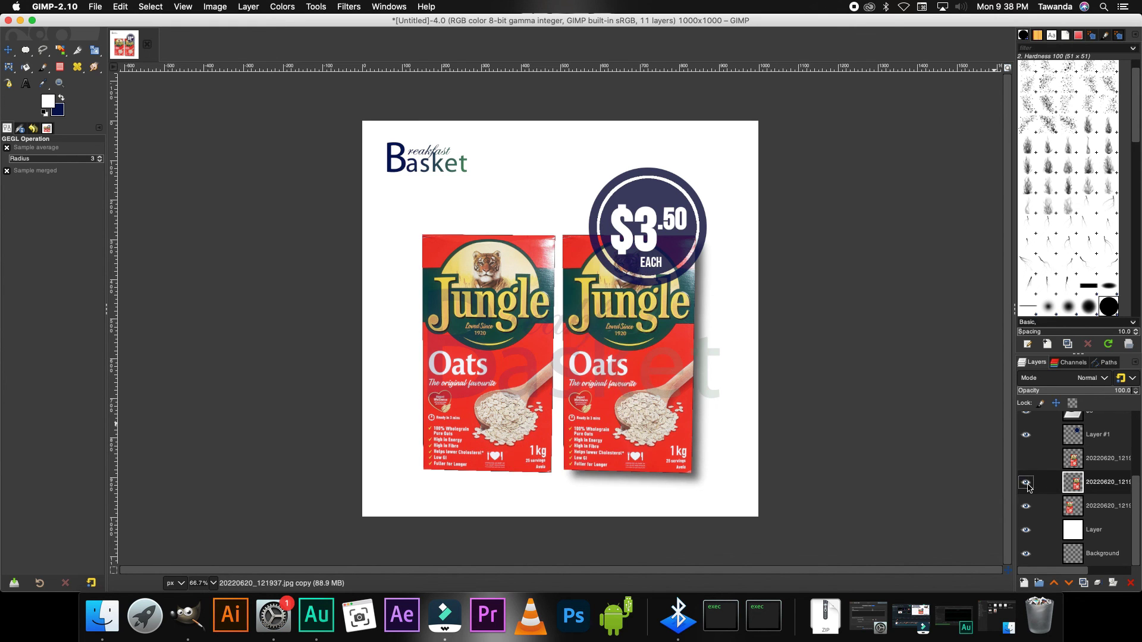
{"action": "left_click", "coordinate": [1026, 482]}
{"action": "left_click", "coordinate": [1026, 506]}
{"action": "left_click", "coordinate": [1027, 507]}
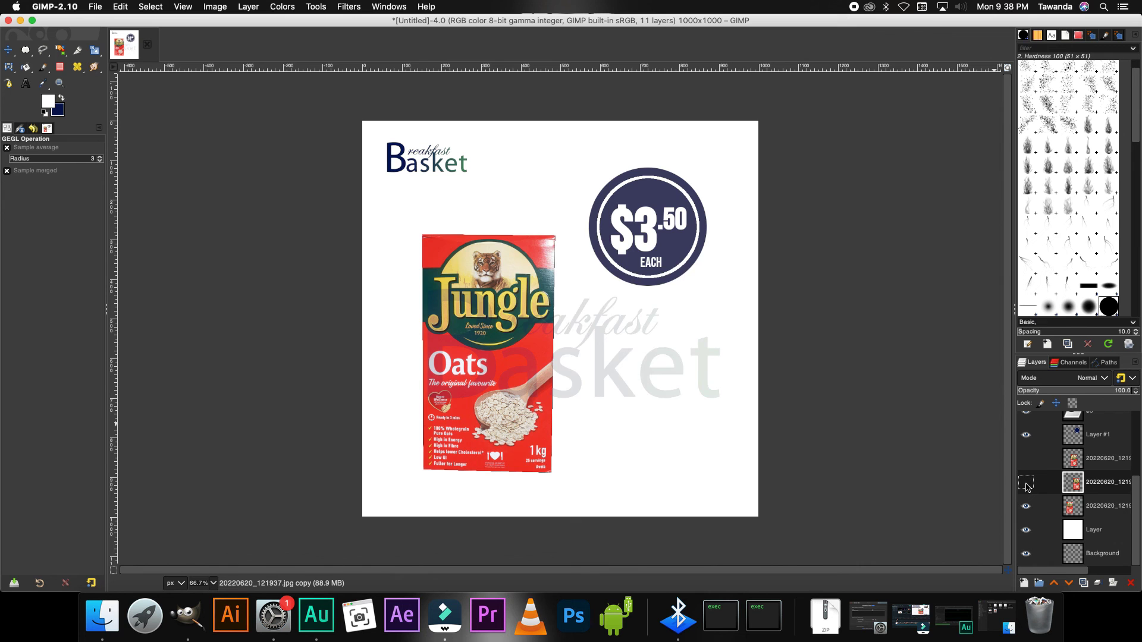
{"action": "left_click", "coordinate": [1027, 482]}
{"action": "left_click", "coordinate": [1026, 460]}
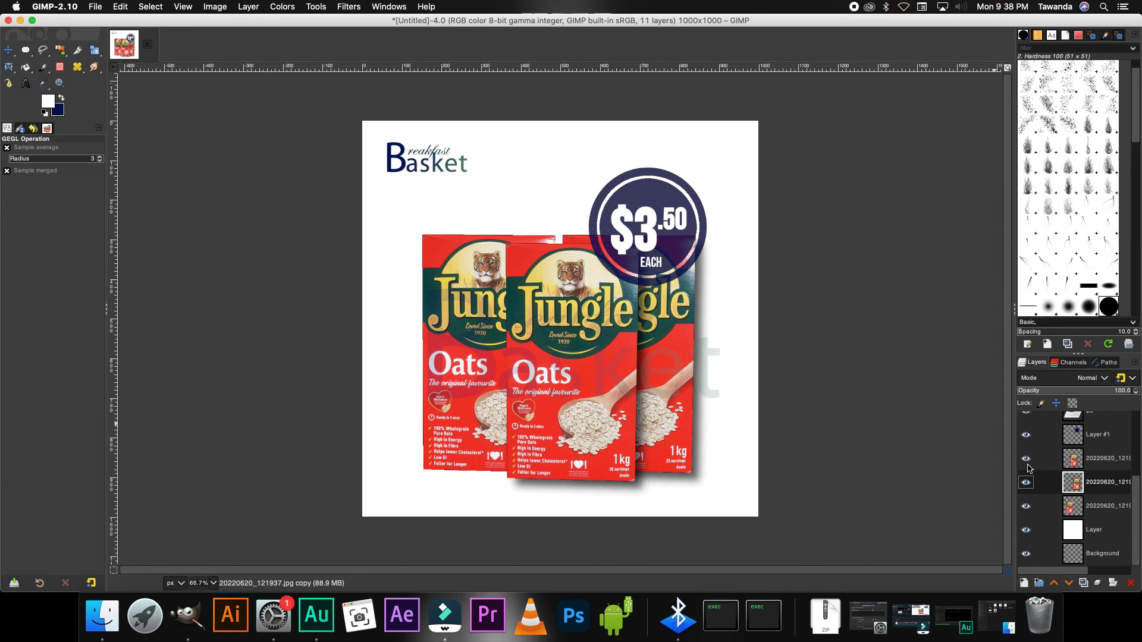